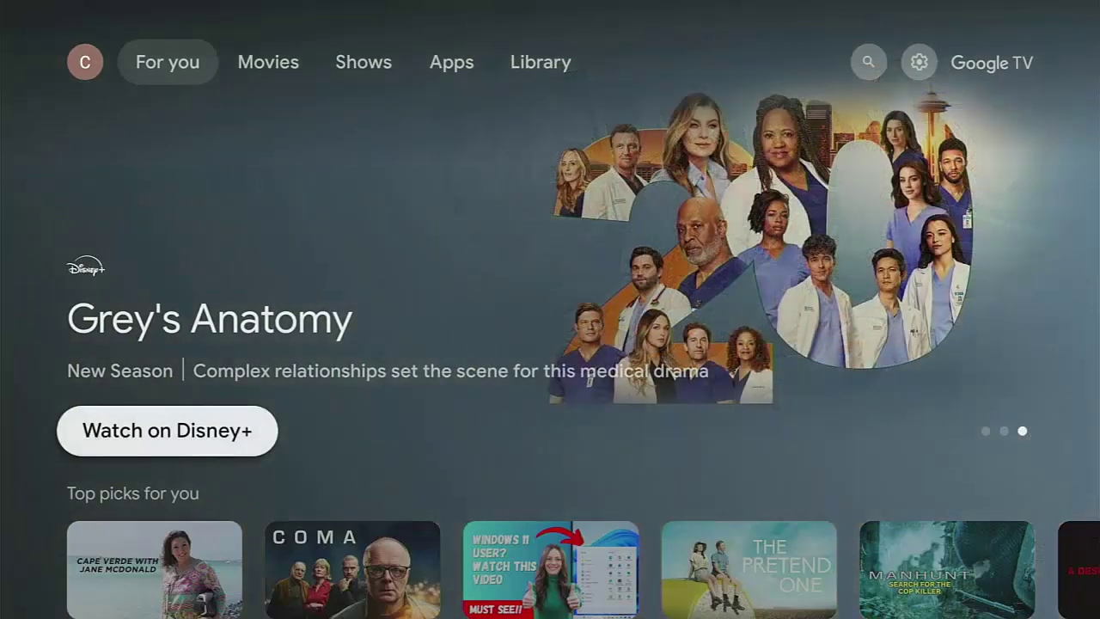
# - Browse the For you rows down to Comedies, then return to the top and expand Your apps
pyautogui.press('Down')
pyautogui.press('Down')
pyautogui.press('Down')
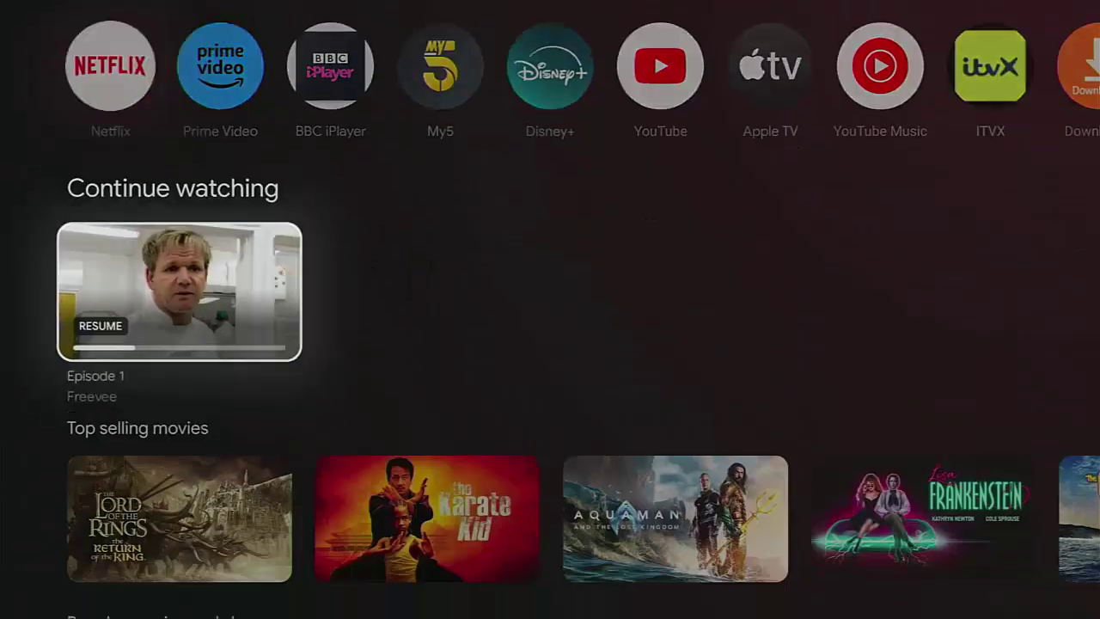
pyautogui.press('Down')
pyautogui.press('Down')
pyautogui.press('Down')
pyautogui.press('Down')
pyautogui.press('Down')
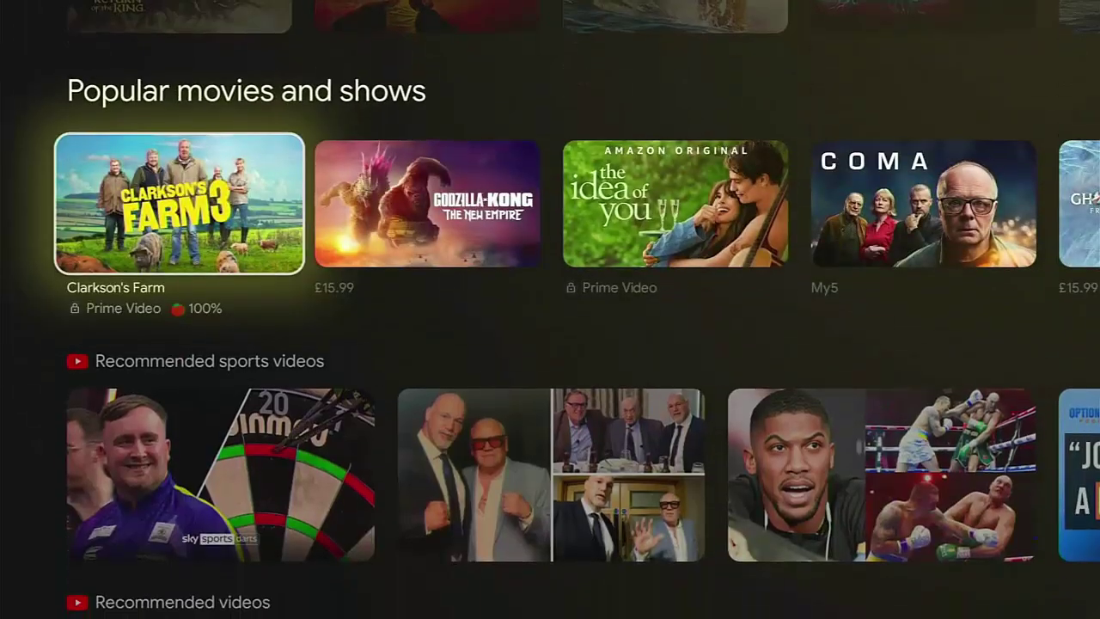
pyautogui.press('Down')
pyautogui.press('Down')
pyautogui.press('Down')
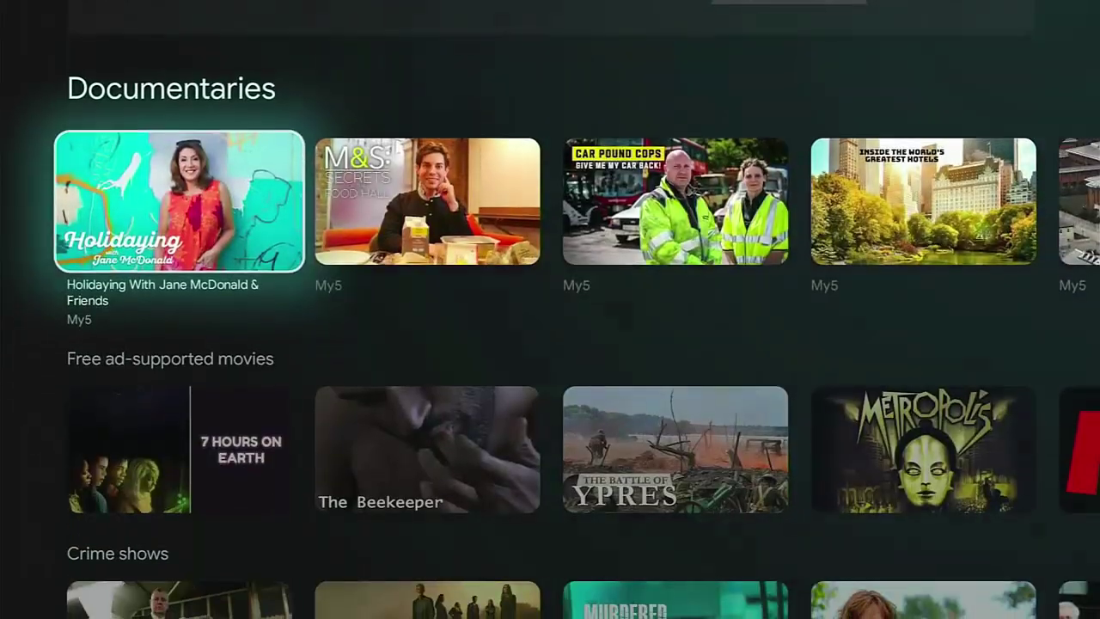
pyautogui.press('Down')
pyautogui.press('Down')
pyautogui.press('Down')
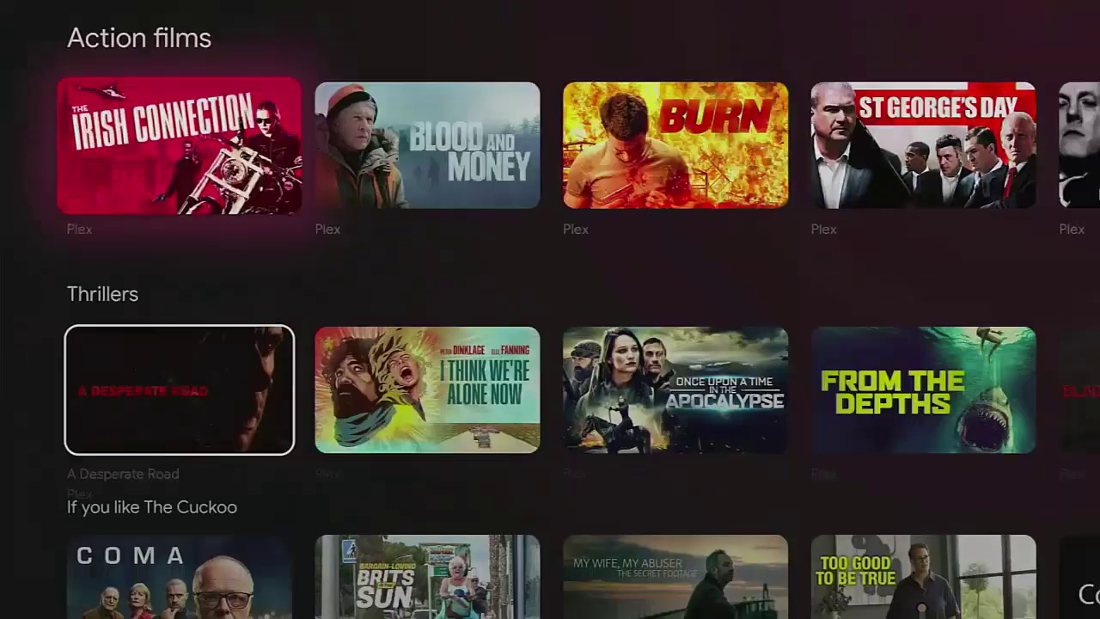
pyautogui.press('Down')
pyautogui.press('Down')
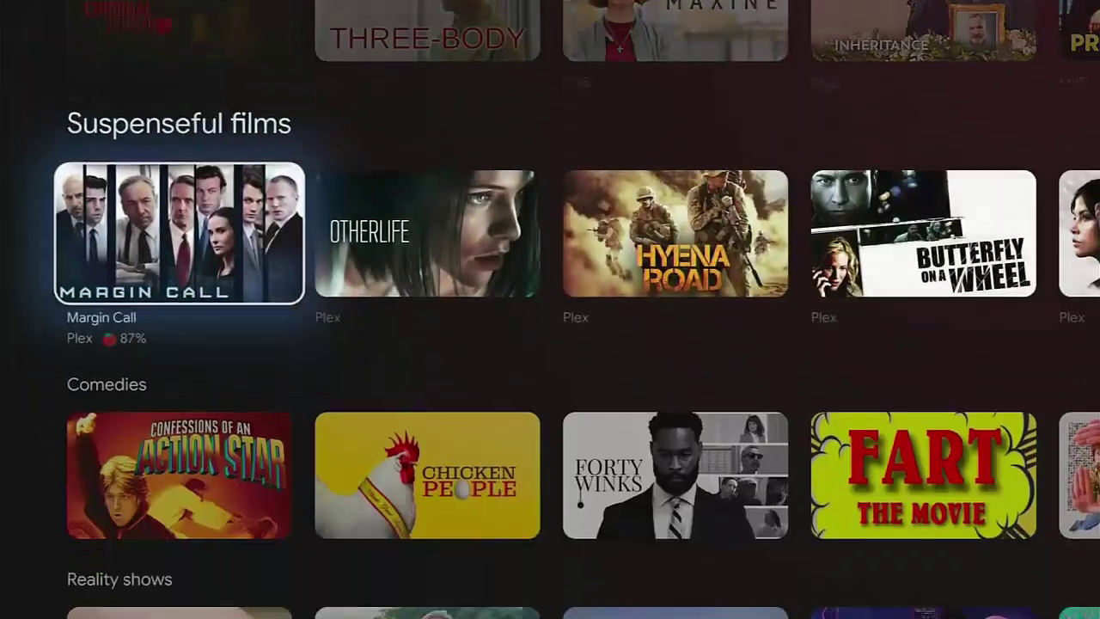
pyautogui.press('Down')
pyautogui.press('Down')
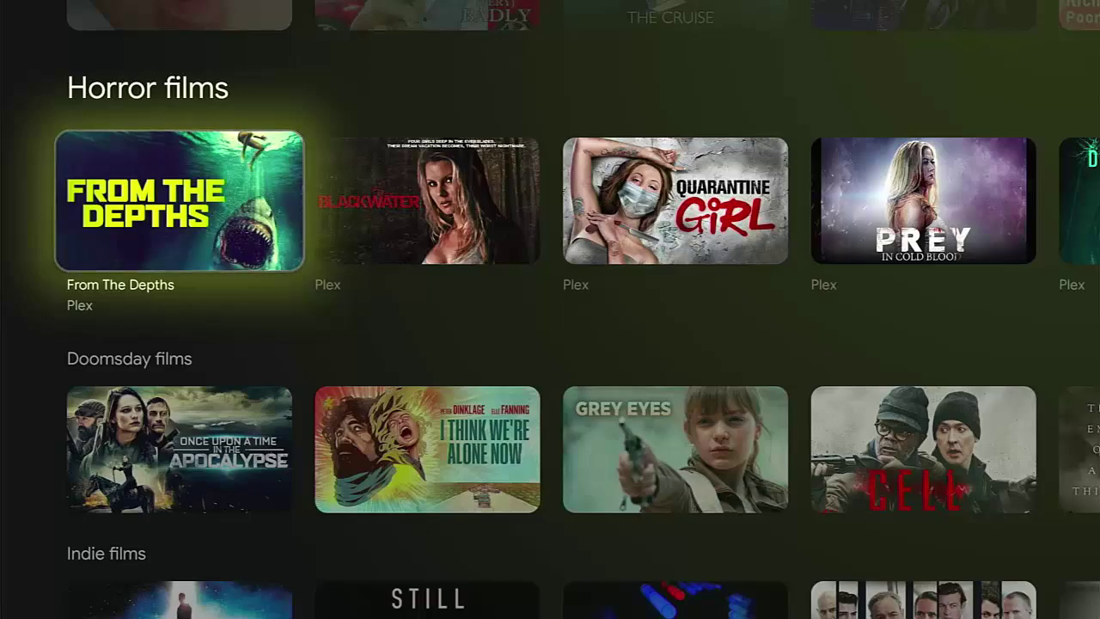
pyautogui.press('Escape')
pyautogui.press('Down')
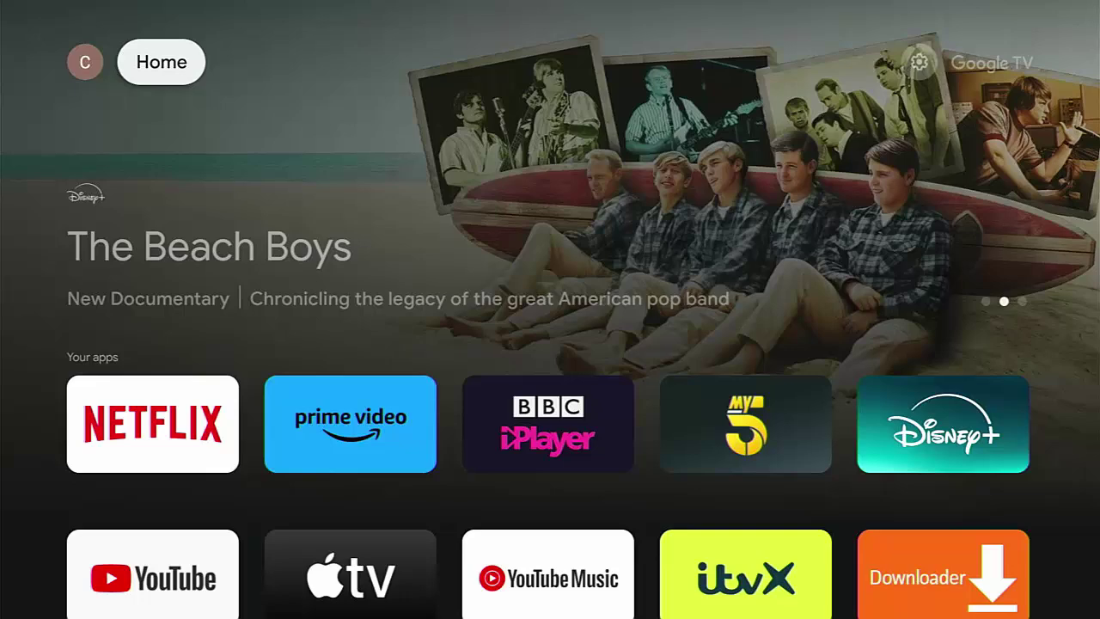
# - Move onto the featured banner, peek at the apps grid, then expand the full Your apps grid
pyautogui.press('Down')
pyautogui.press('Down')
pyautogui.press('Up')
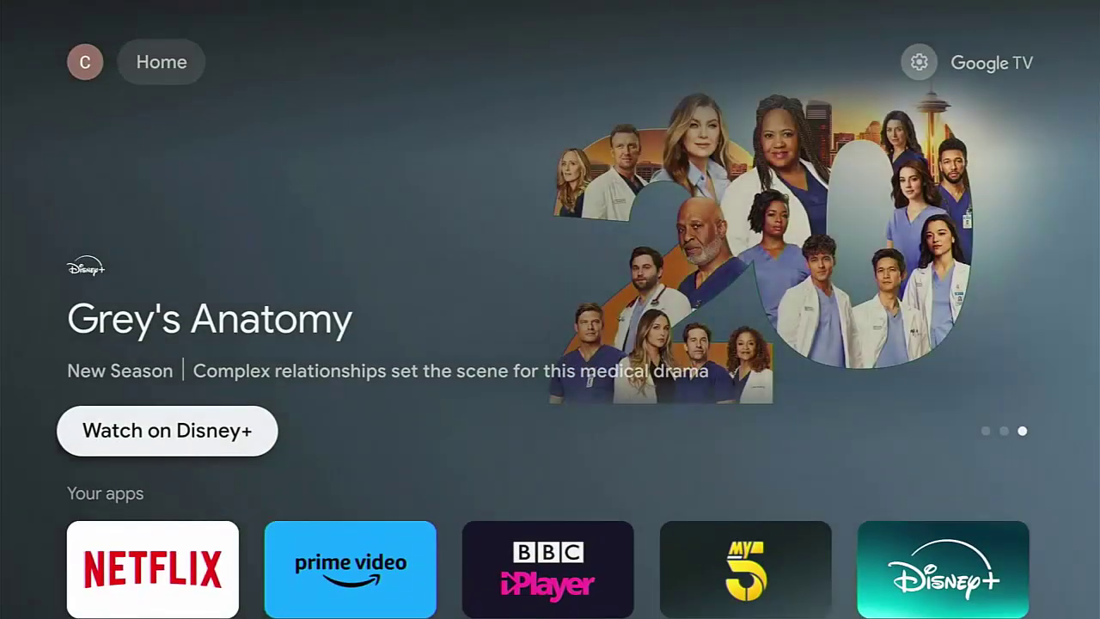
pyautogui.press('Down')
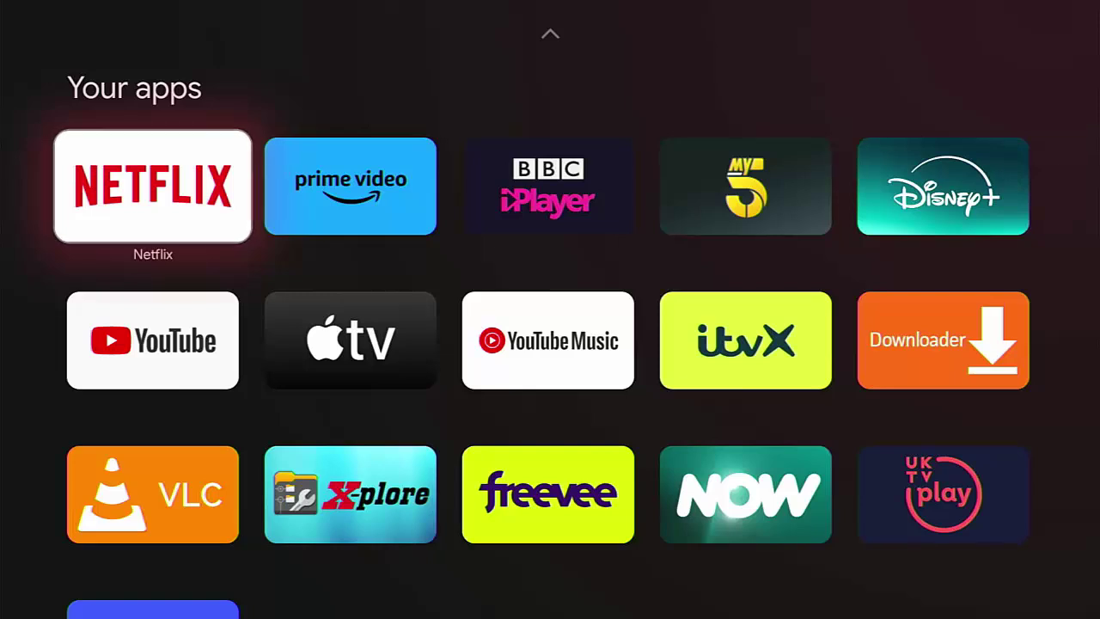
pyautogui.press('Escape')
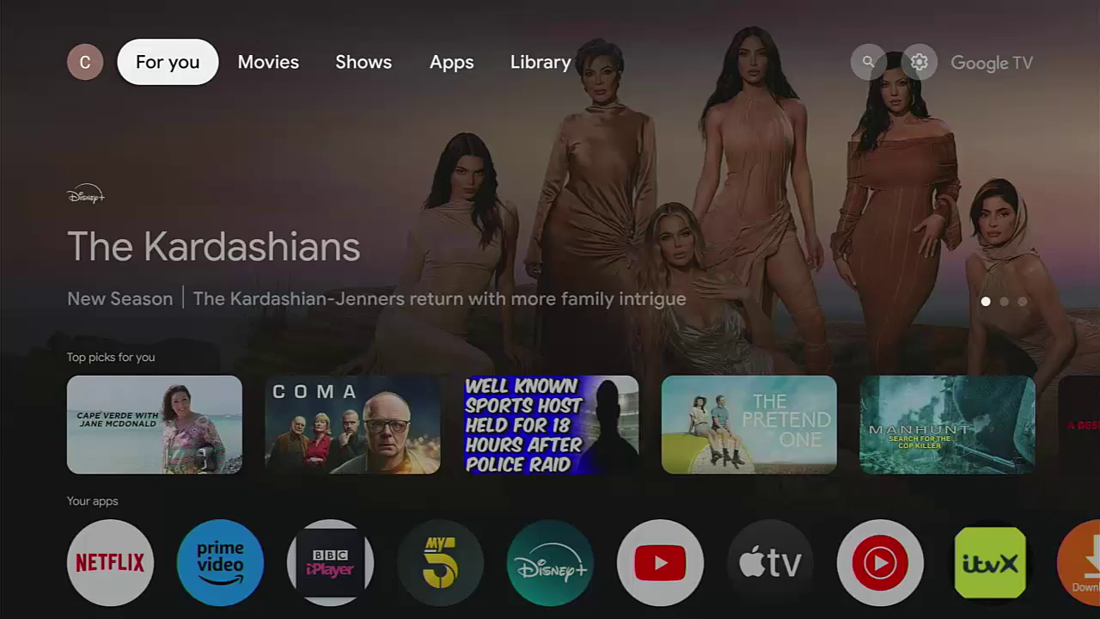
pyautogui.press('Down')
pyautogui.press('Down')
pyautogui.press('Down')
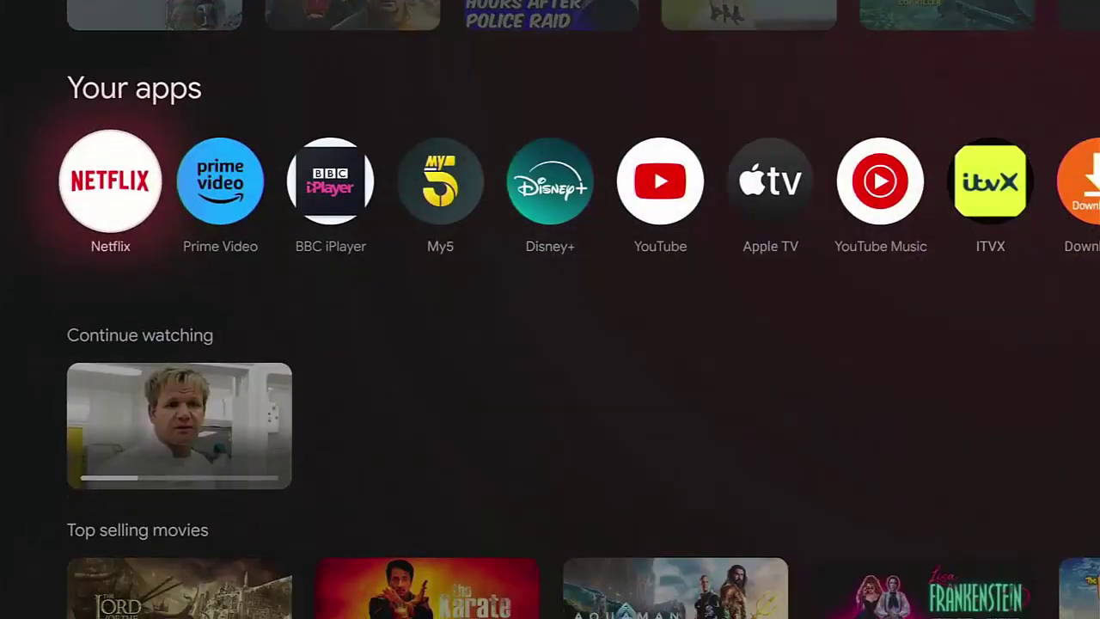
pyautogui.press('Right')
pyautogui.press('Right')
pyautogui.press('Right')
pyautogui.press('Right')
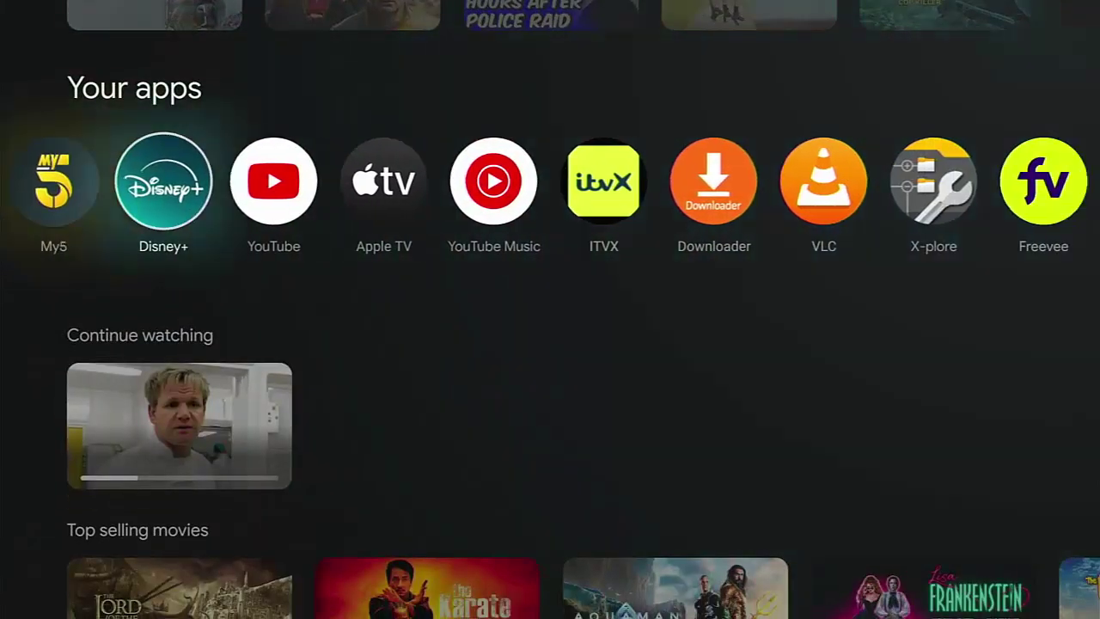
pyautogui.press('Down')
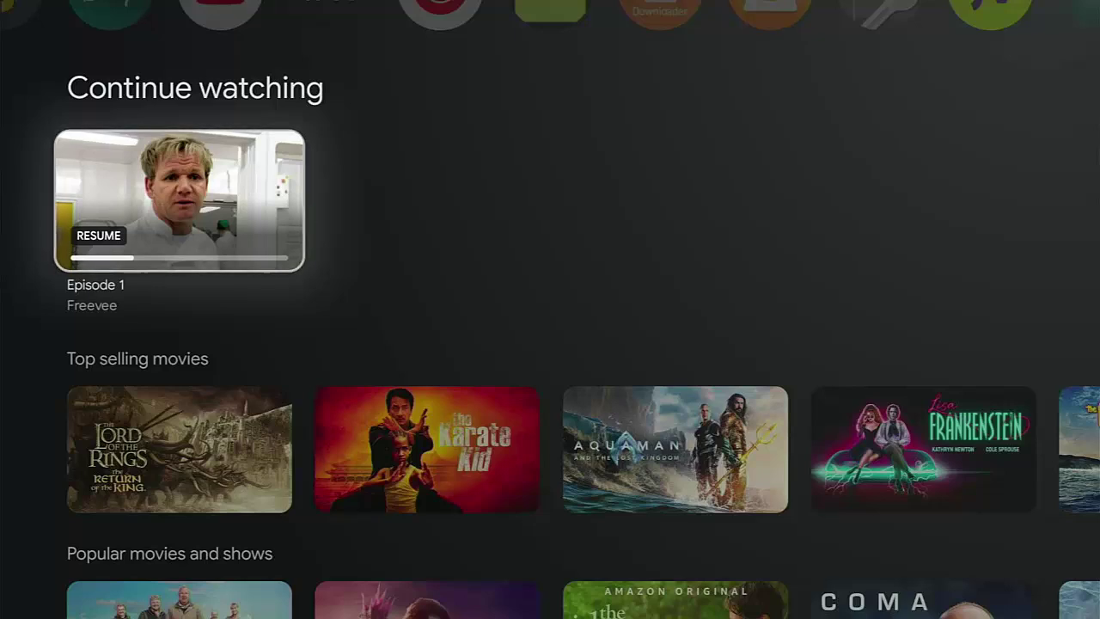
pyautogui.press('Down')
pyautogui.press('Down')
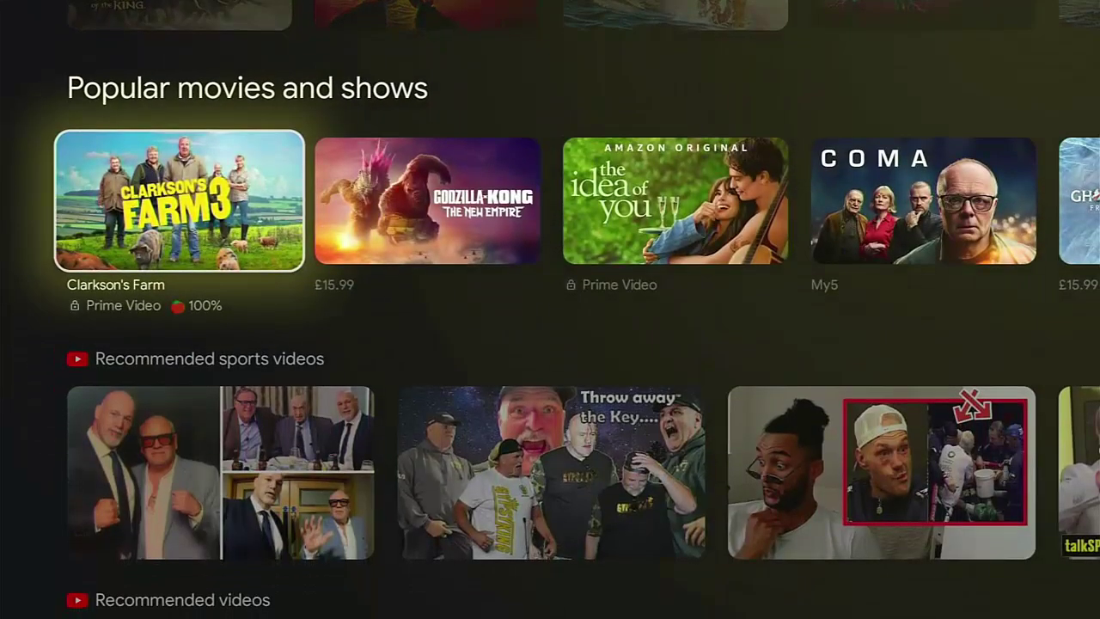
pyautogui.press('Down')
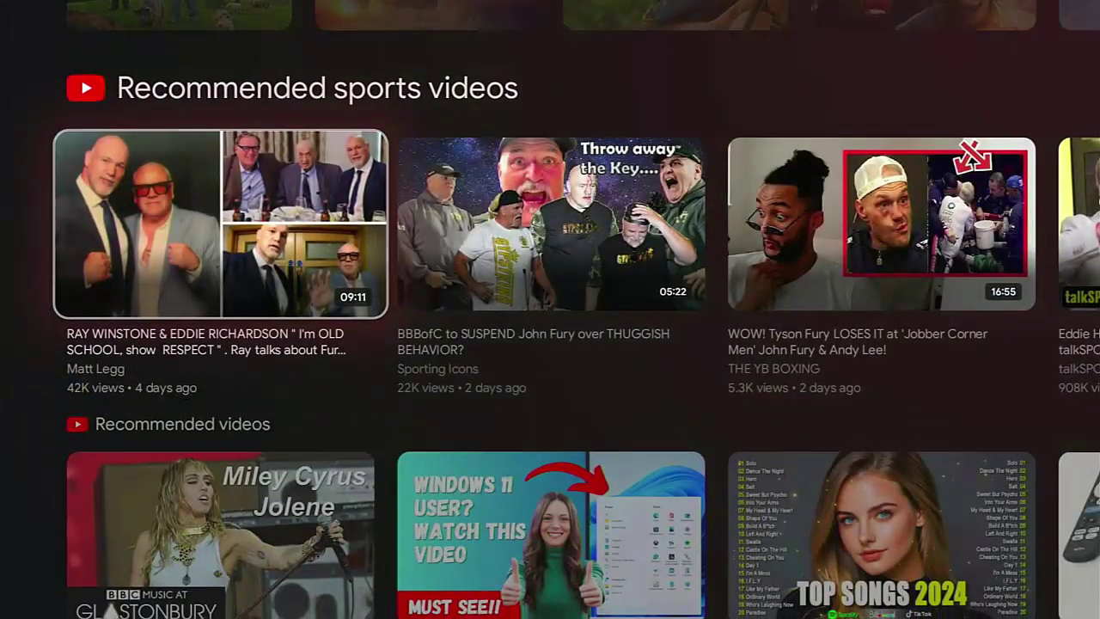
pyautogui.press('Down')
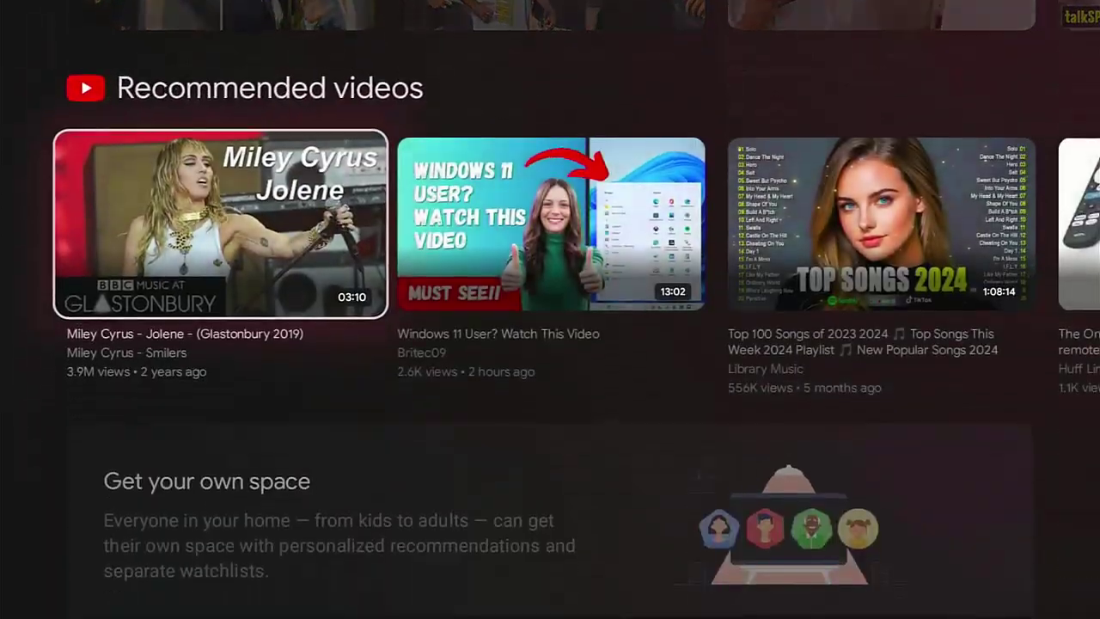
pyautogui.press('Down')
pyautogui.press('Down')
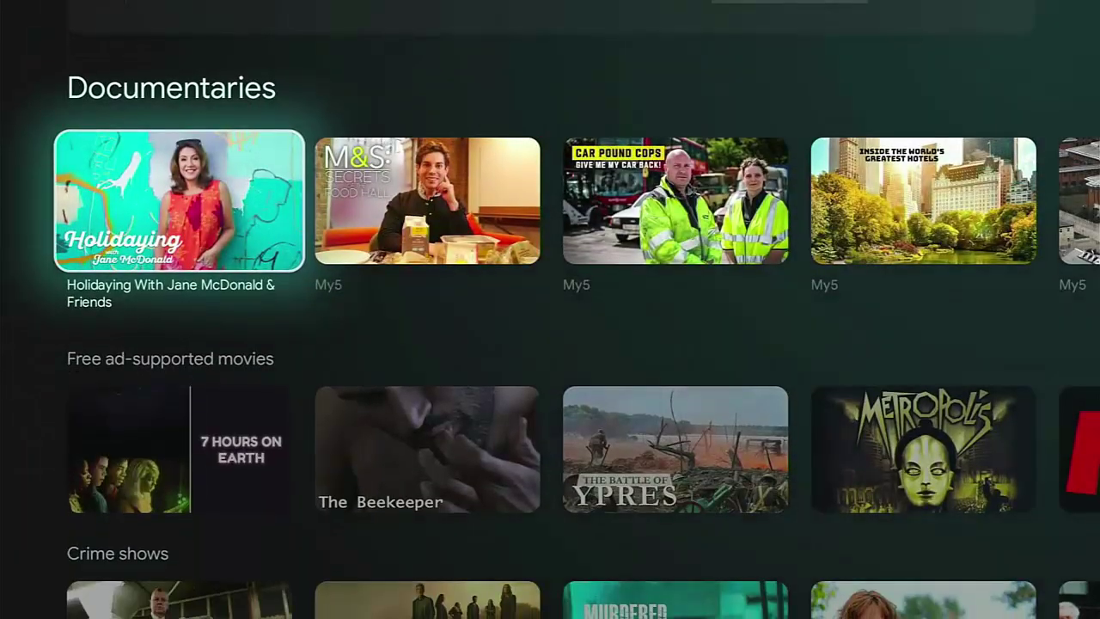
pyautogui.press('Down')
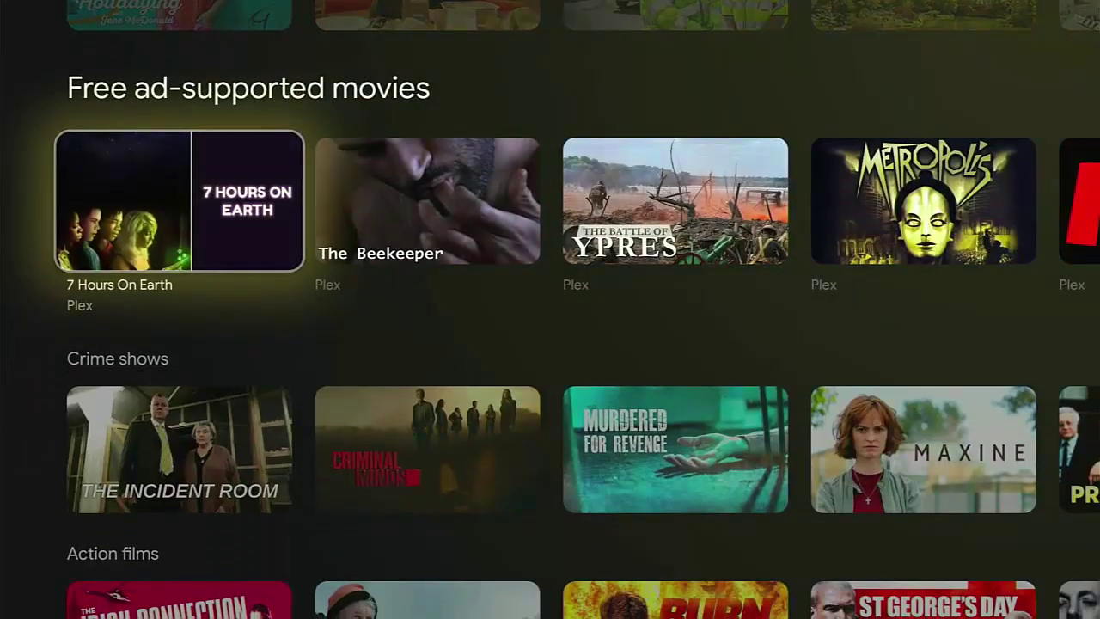
pyautogui.press('Down')
pyautogui.press('Down')
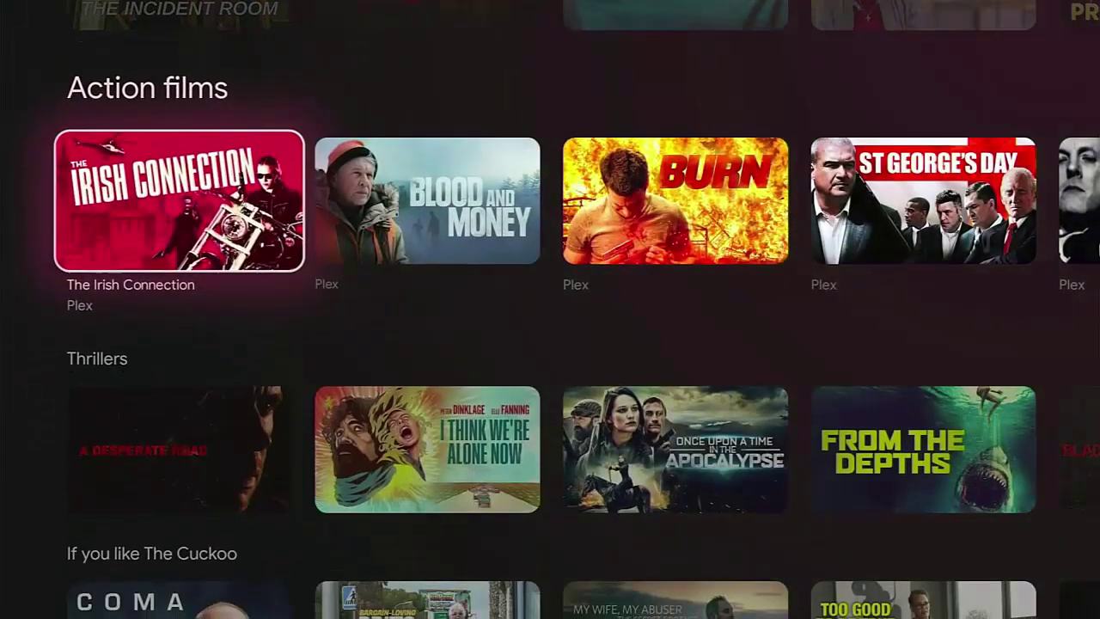
pyautogui.press('Down')
pyautogui.press('Down')
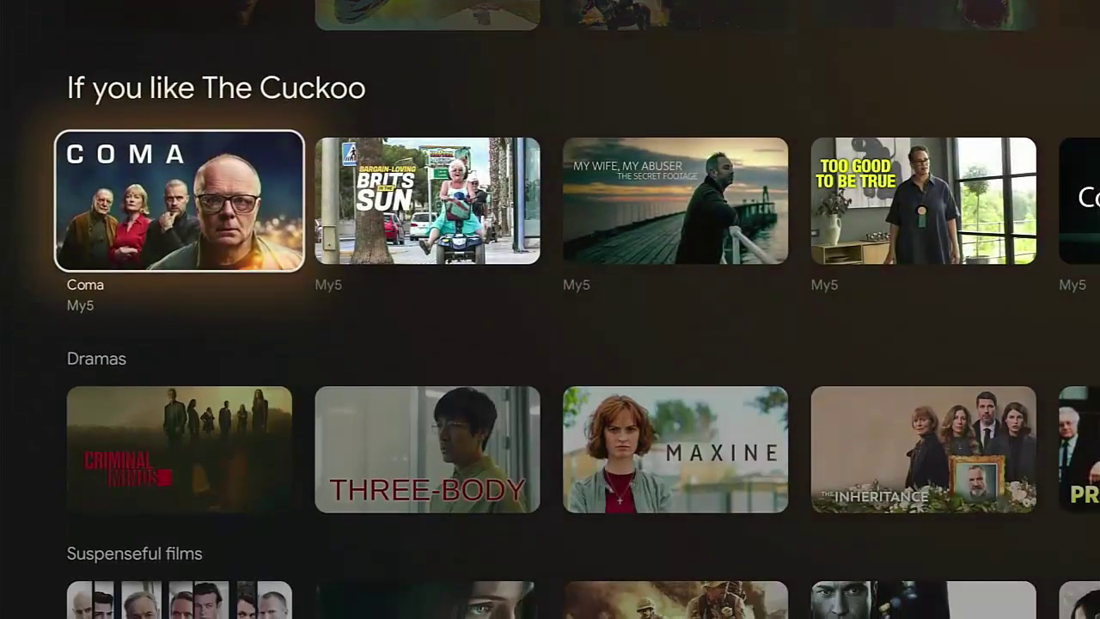
pyautogui.press('Down')
pyautogui.press('Down')
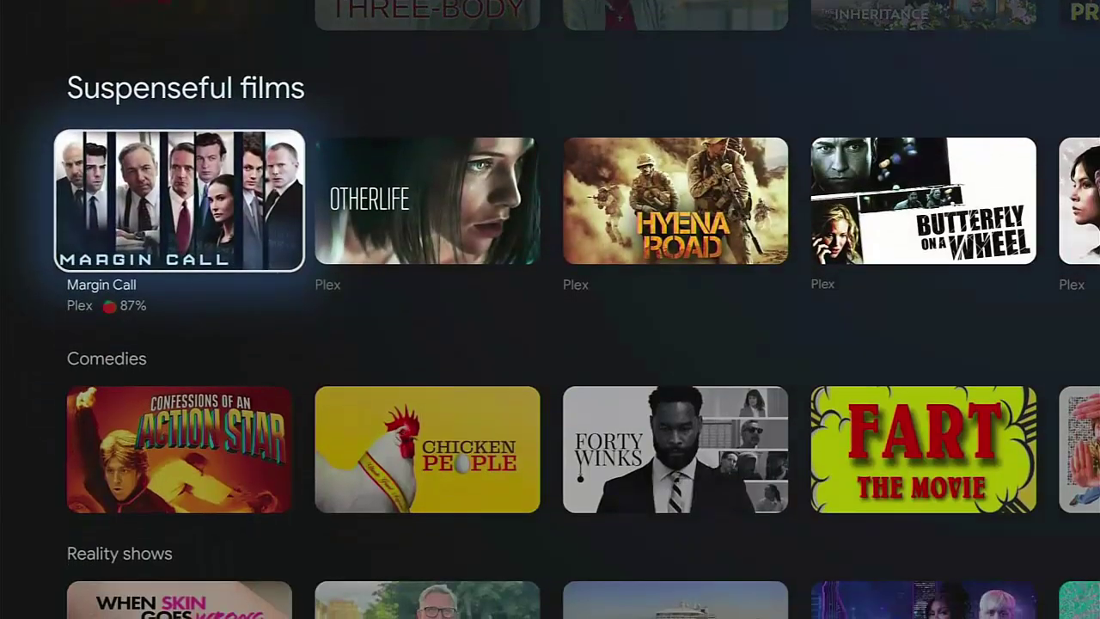
pyautogui.press('Down')
pyautogui.press('Down')
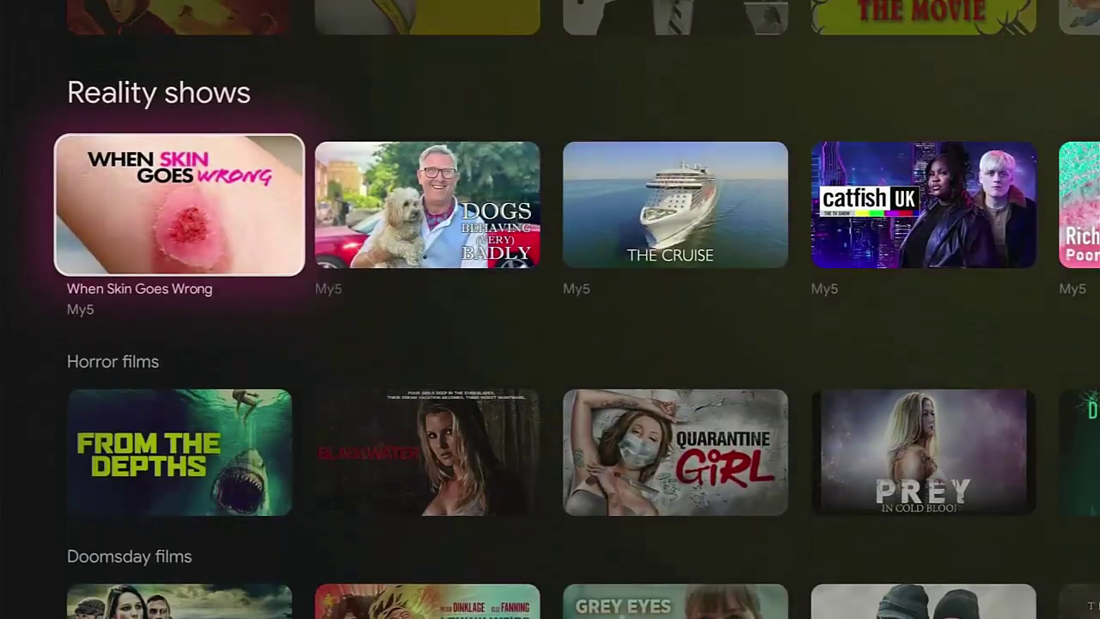
pyautogui.press('Down')
pyautogui.press('Down')
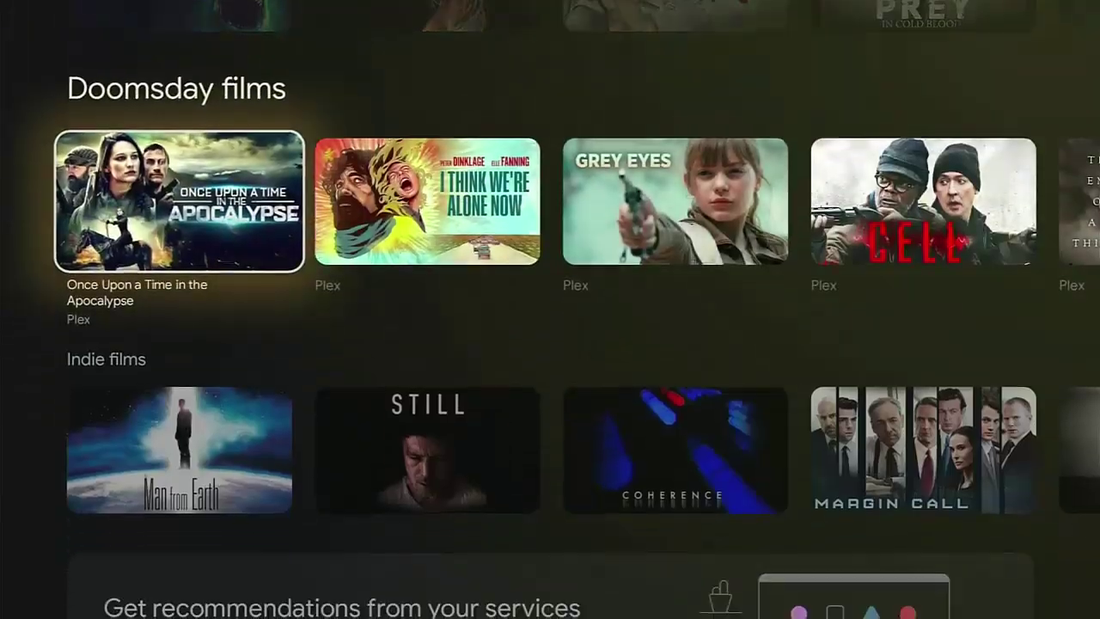
pyautogui.press('Down')
pyautogui.press('Down')
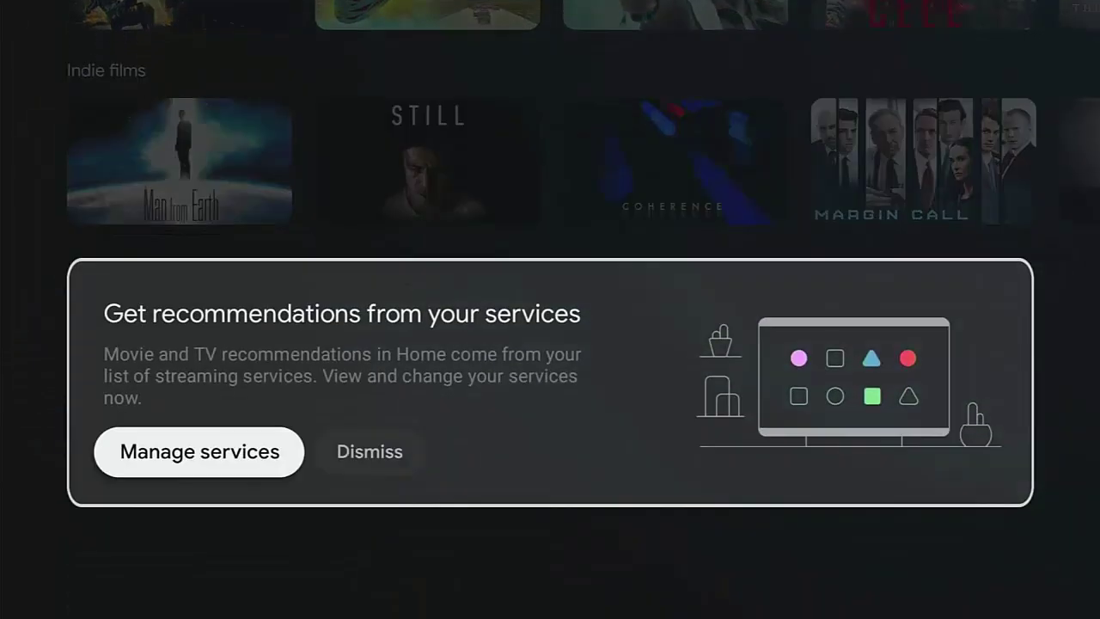
pyautogui.press('Up')
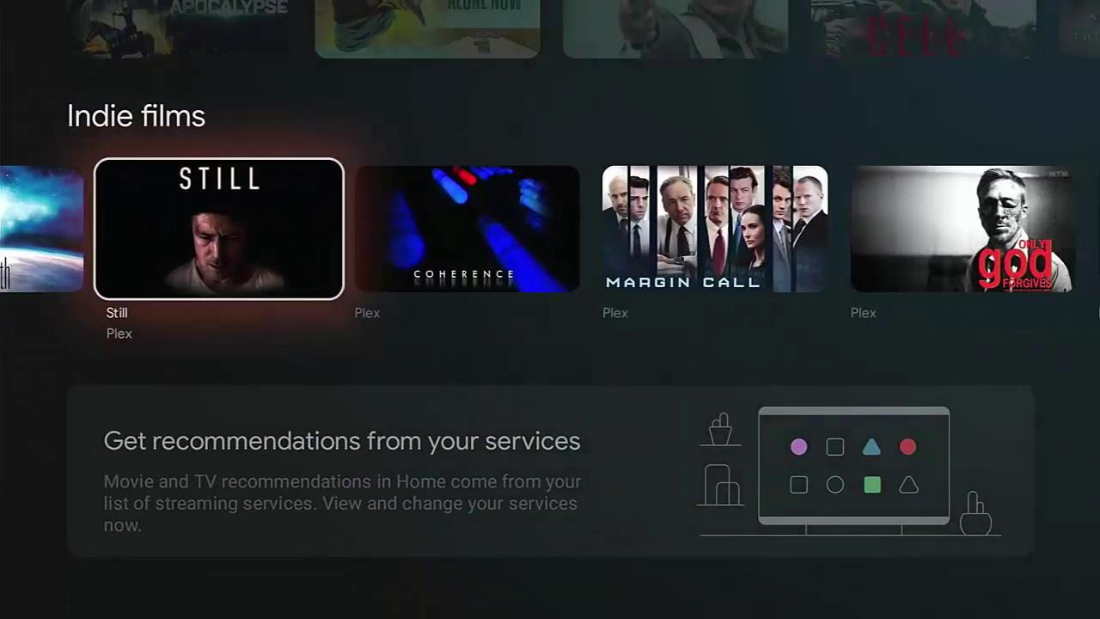
pyautogui.press('Right')
pyautogui.press('Right')
pyautogui.press('Right')
pyautogui.press('Right')
pyautogui.press('Right')
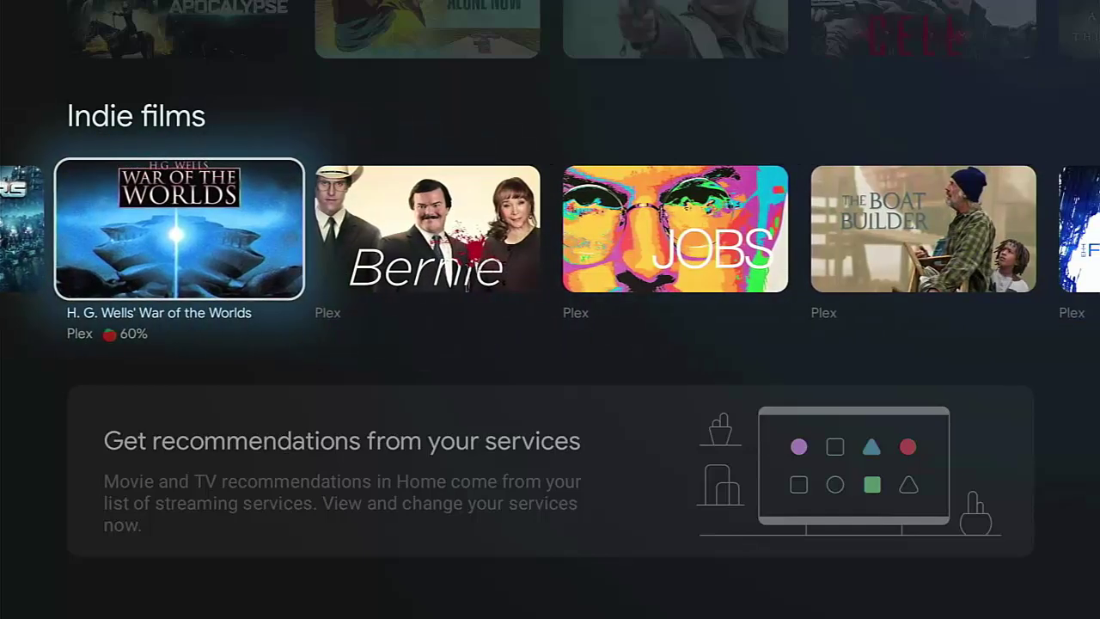
pyautogui.press('Up')
pyautogui.press('Right')
pyautogui.press('Right')
pyautogui.press('Right')
pyautogui.press('Right')
pyautogui.press('Right')
pyautogui.press('Up')
pyautogui.press('Right')
pyautogui.press('Right')
pyautogui.press('Right')
pyautogui.press('Right')
pyautogui.press('Right')
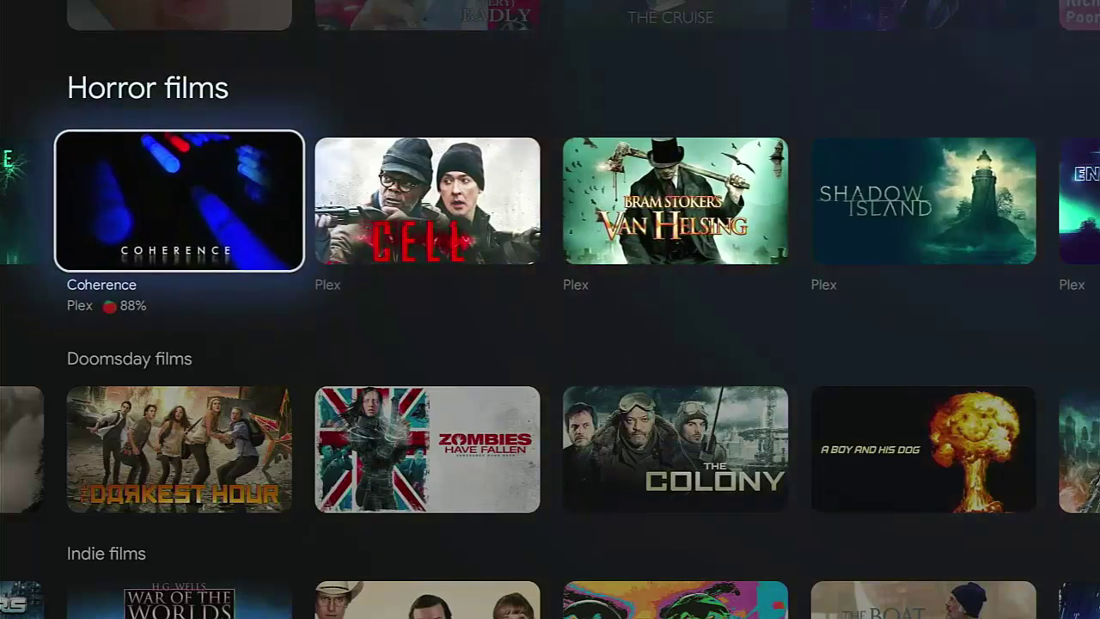
pyautogui.press('Up')
pyautogui.press('Up')
pyautogui.press('Up')
pyautogui.press('Up')
pyautogui.press('Up')
pyautogui.press('Up')
pyautogui.press('Up')
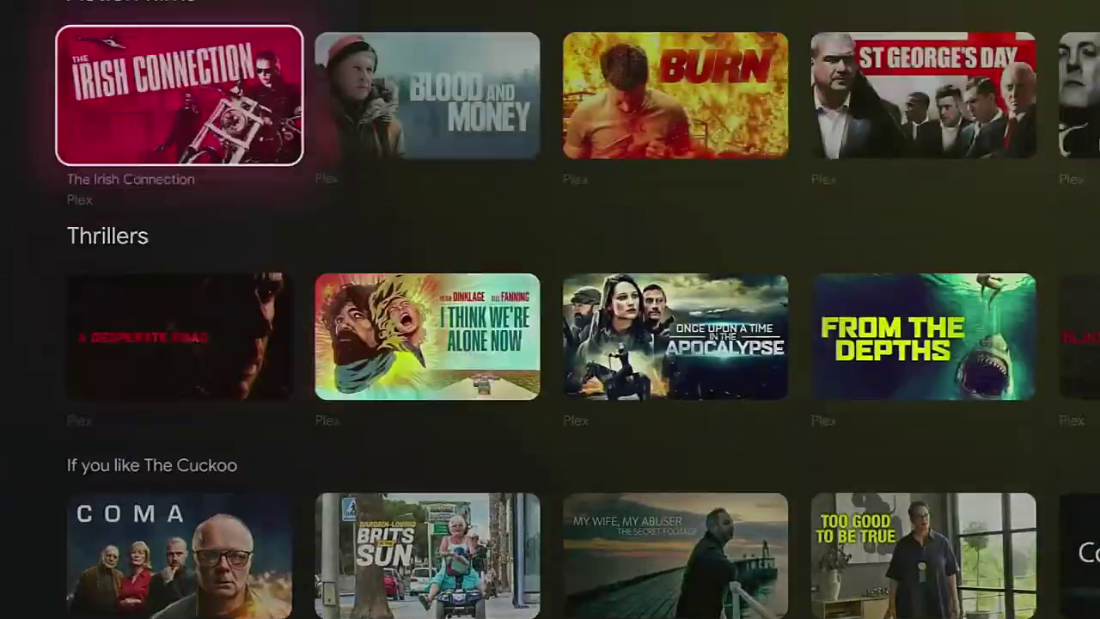
pyautogui.press('Up')
pyautogui.press('Up')
pyautogui.press('Up')
pyautogui.press('Up')
pyautogui.press('Up')
pyautogui.press('Up')
pyautogui.press('Up')
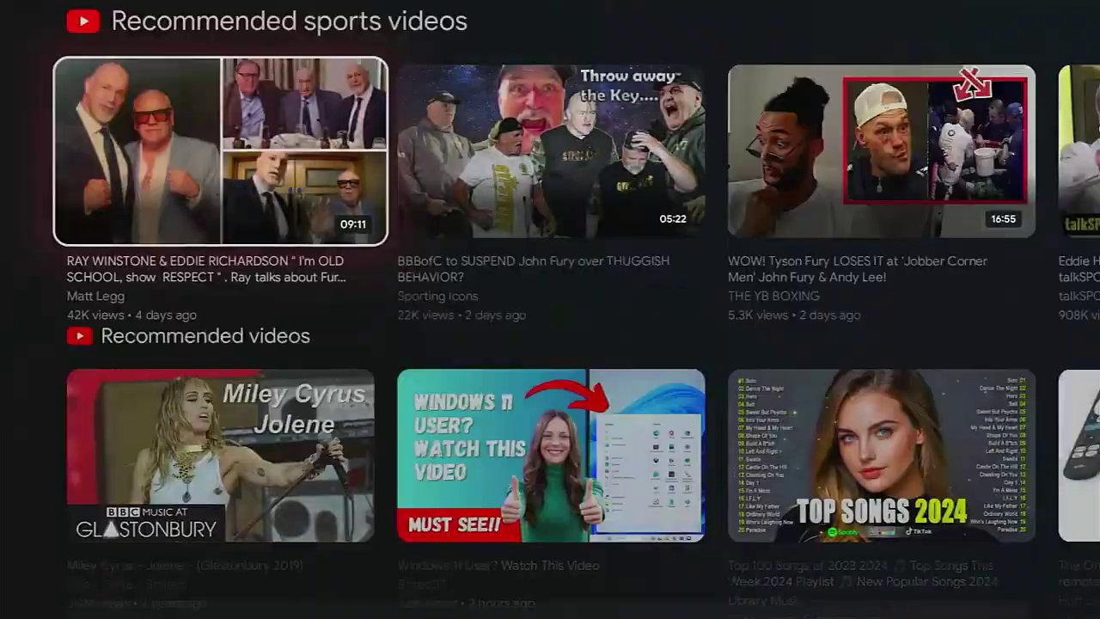
pyautogui.press('Up')
pyautogui.press('Up')
pyautogui.press('Up')
pyautogui.press('Up')
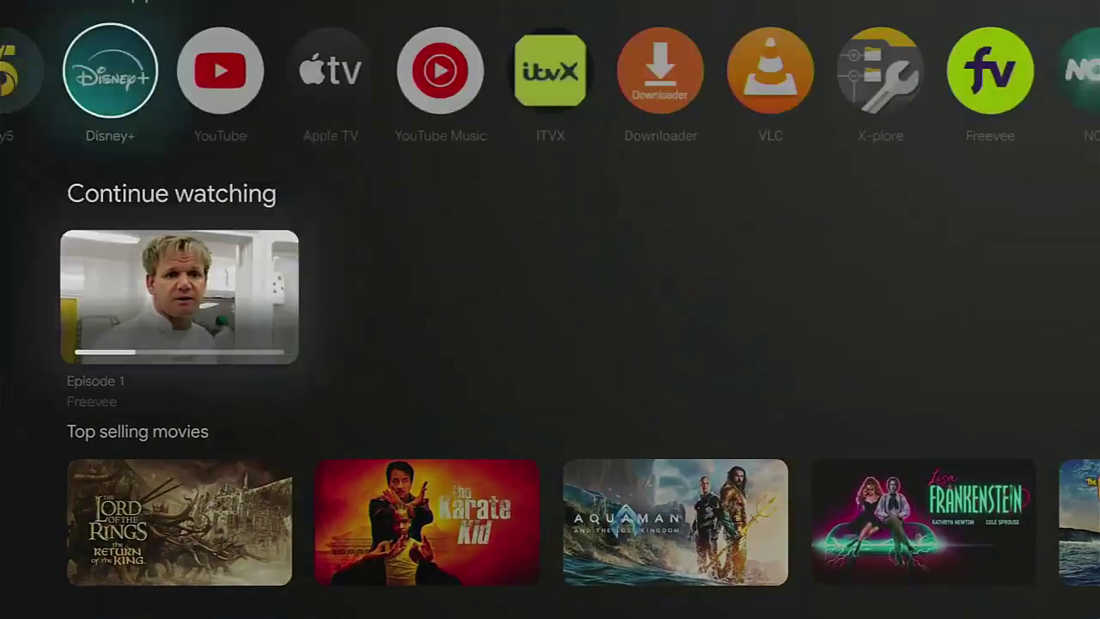
# - Go from the installed apps row up to the top bar and open full Settings via quick settings
pyautogui.press('Right')
pyautogui.press('Right')
pyautogui.press('Right')
pyautogui.press('Right')
pyautogui.press('Right')
pyautogui.press('Right')
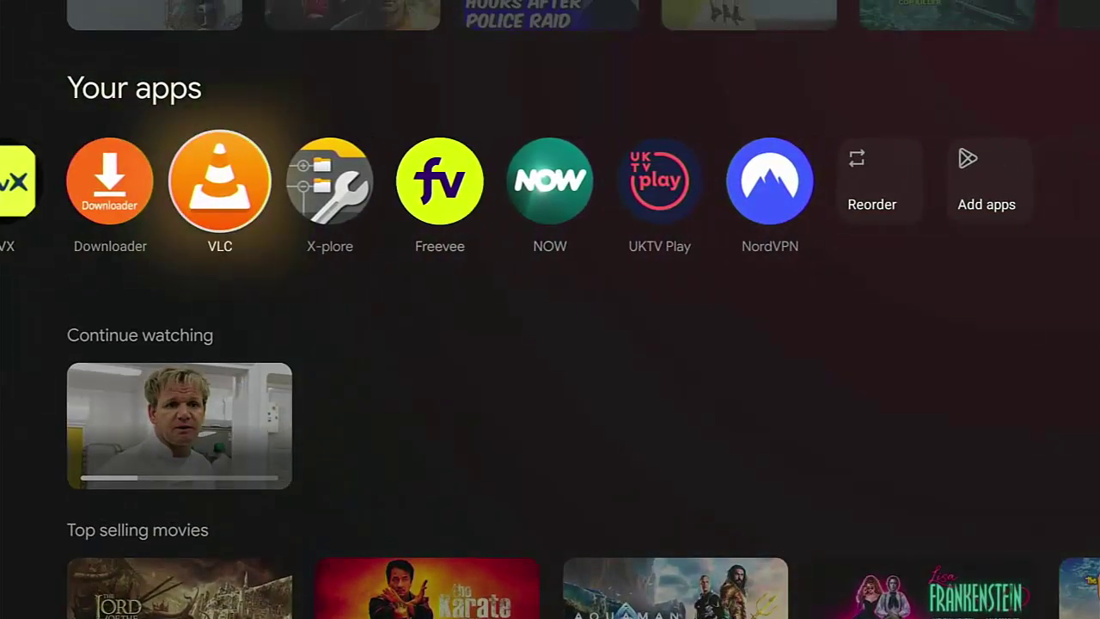
pyautogui.press('Up')
pyautogui.press('Up')
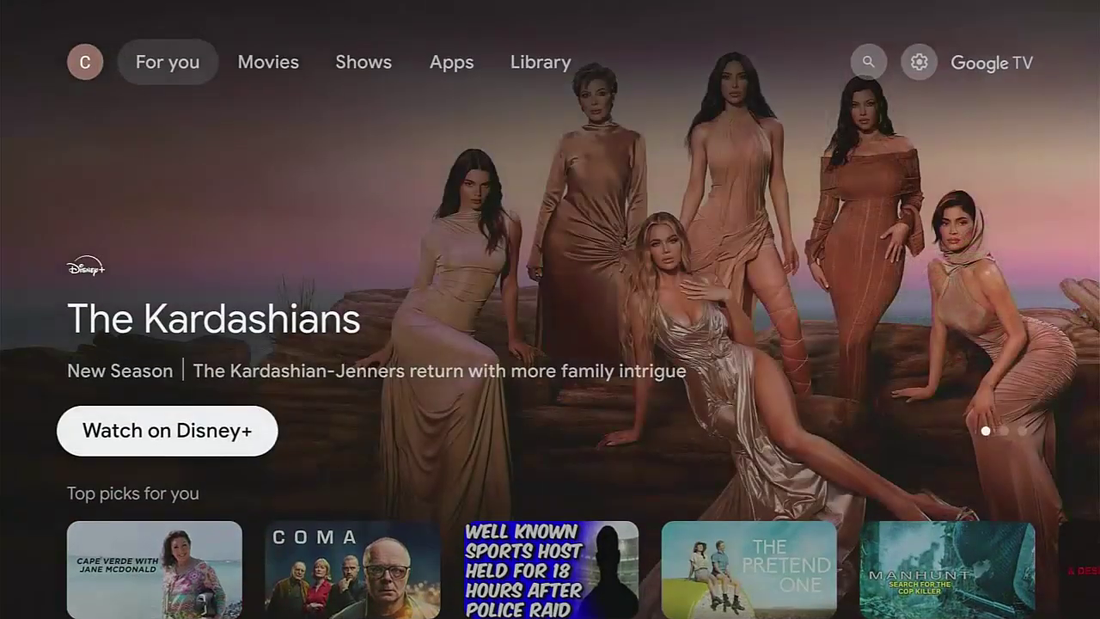
pyautogui.press('Right')
pyautogui.press('Left')
pyautogui.press('Left')
pyautogui.press('Left')
pyautogui.press('Right')
pyautogui.press('Right')
pyautogui.press('Right')
pyautogui.press('Right')
pyautogui.press('Right')
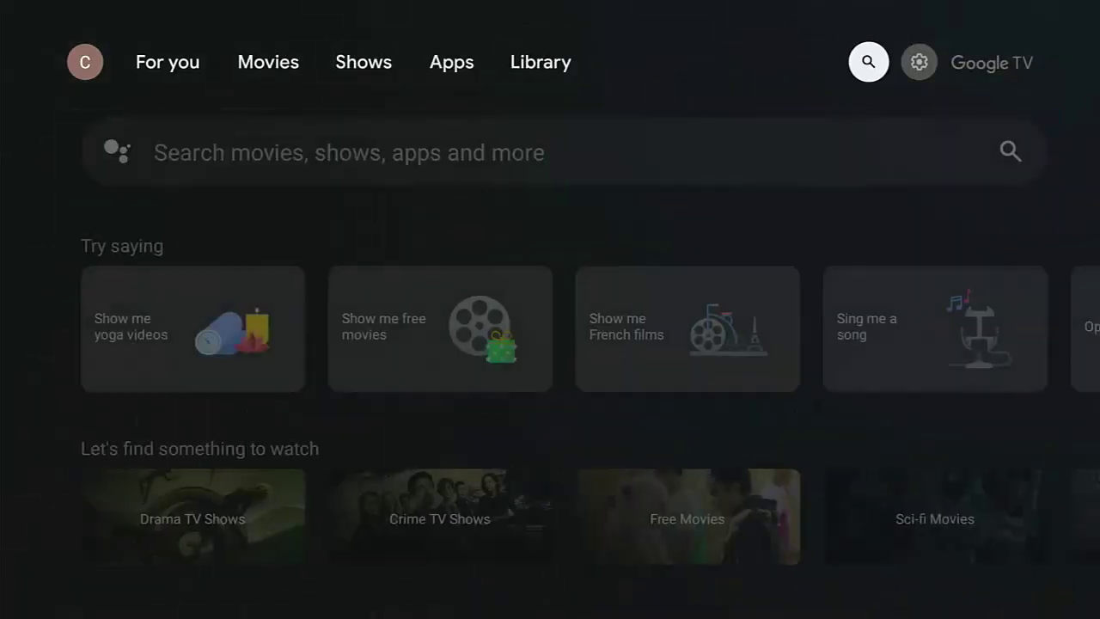
pyautogui.press('Right')
pyautogui.press('Return')
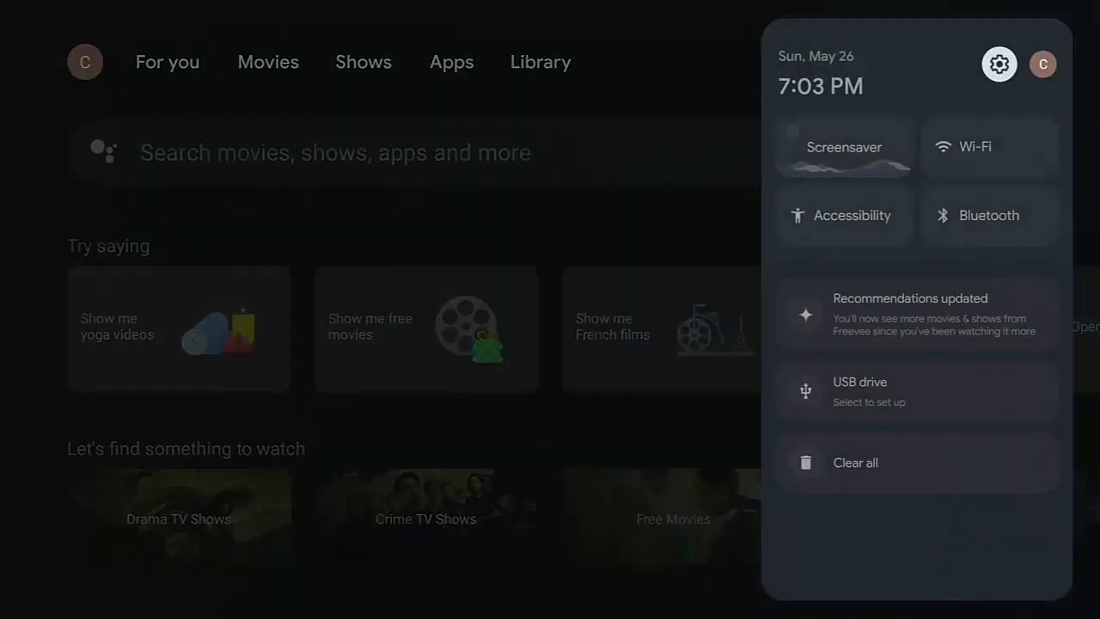
pyautogui.press('Return')
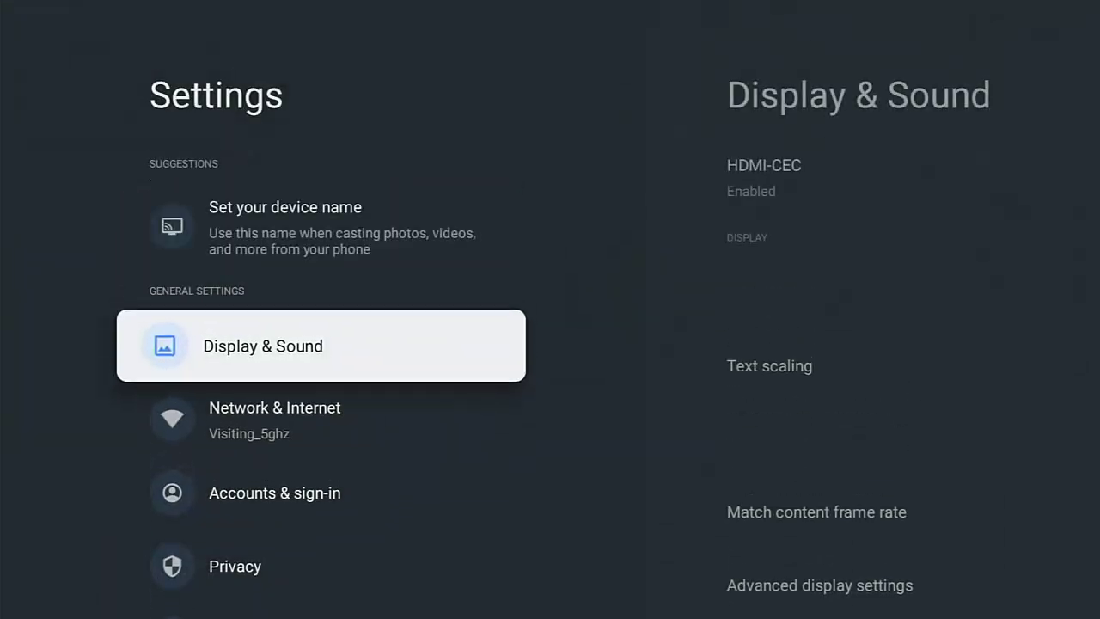
# - Open Accounts & sign-in and the signed-in account's settings page, highlighting Autoplay trailers
pyautogui.press('Down')
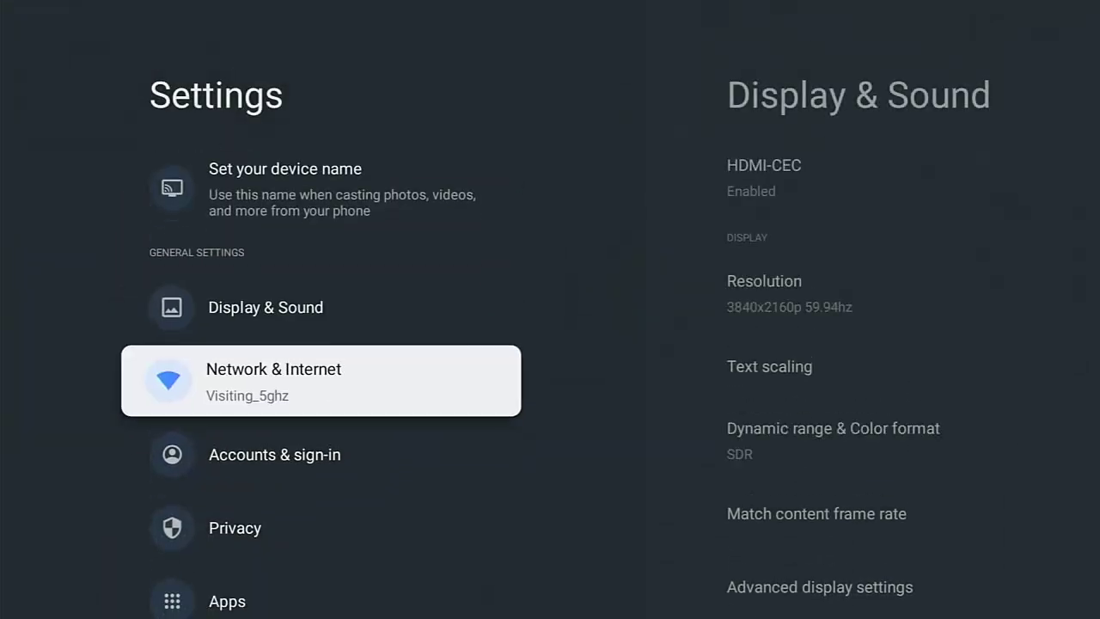
pyautogui.press('Down')
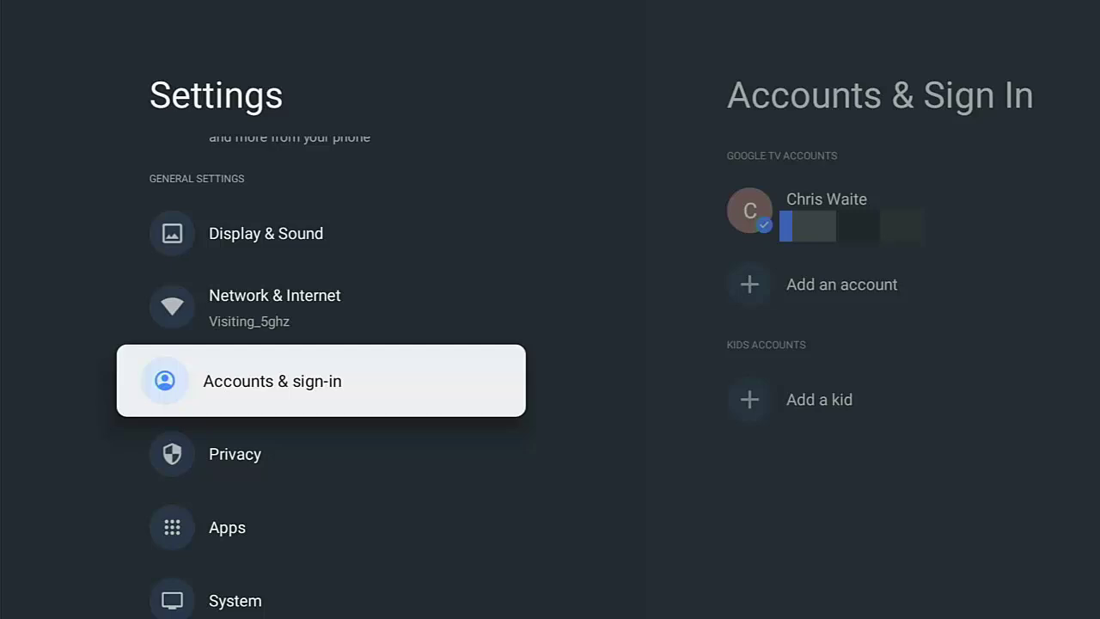
pyautogui.press('Return')
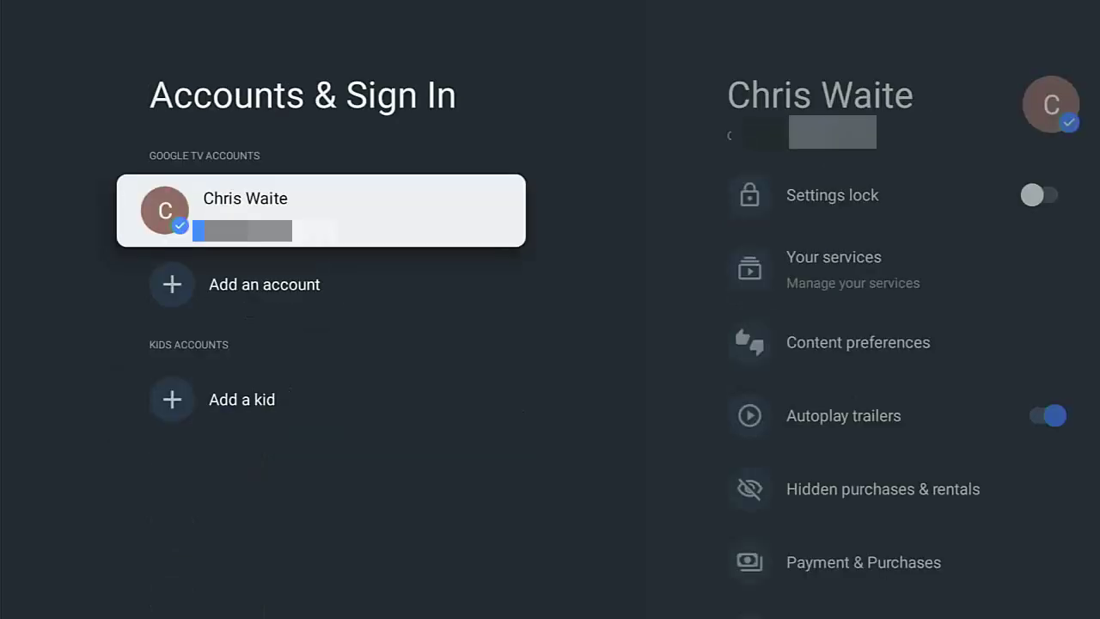
pyautogui.press('Return')
pyautogui.press('Down')
pyautogui.press('Down')
pyautogui.press('Down')
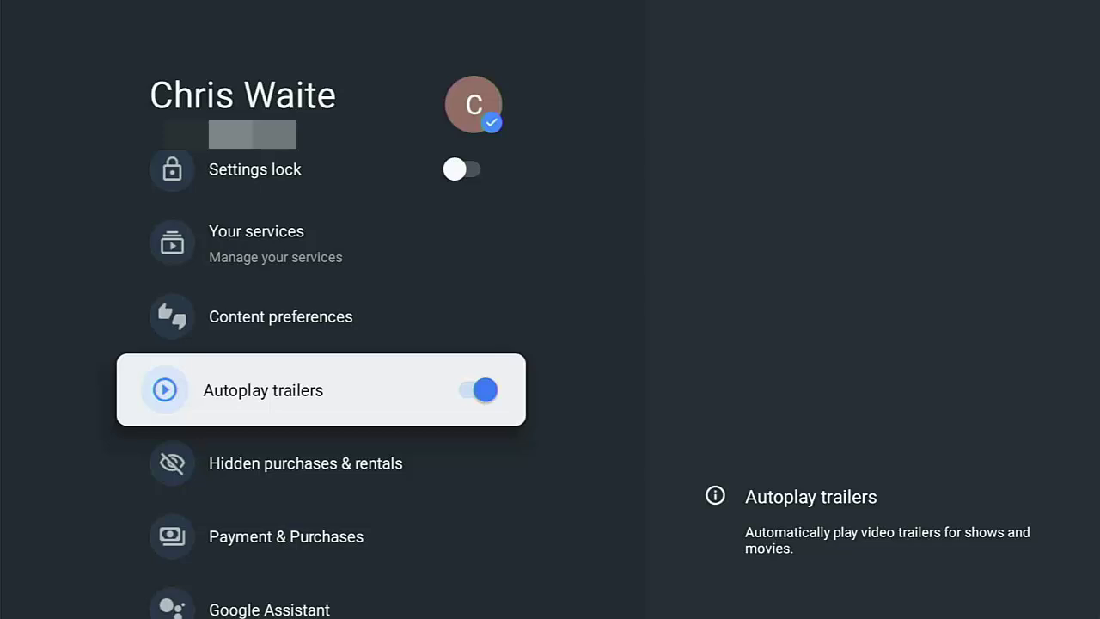
# - Switch Autoplay trailers off and move down to the Apps only mode setting
pyautogui.press('Return')
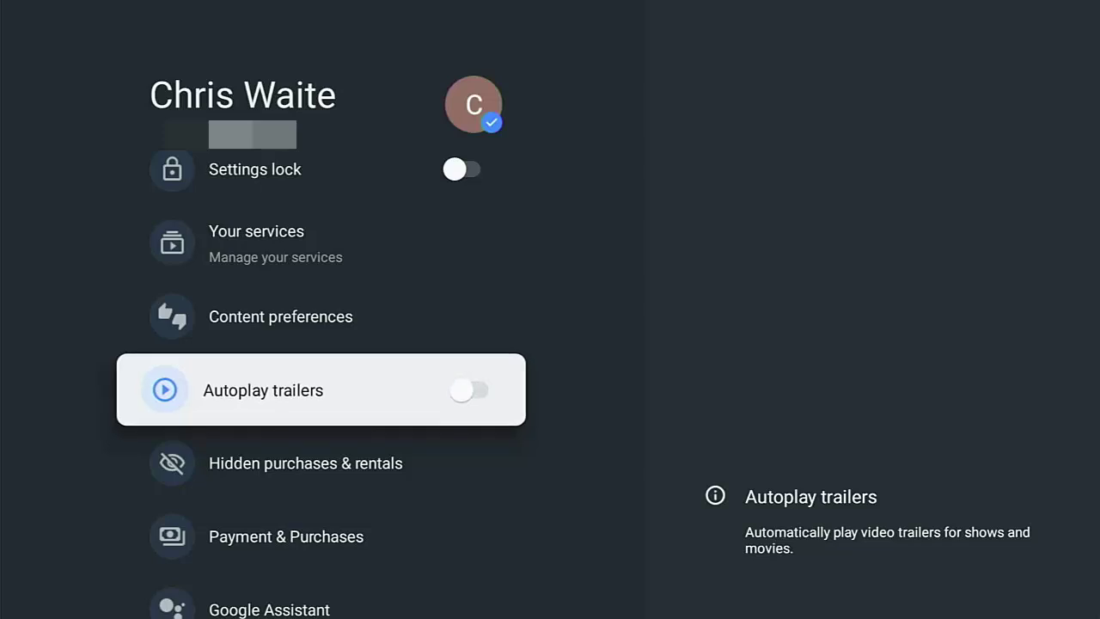
pyautogui.press('Down')
pyautogui.press('Down')
pyautogui.press('Down')
pyautogui.press('Down')
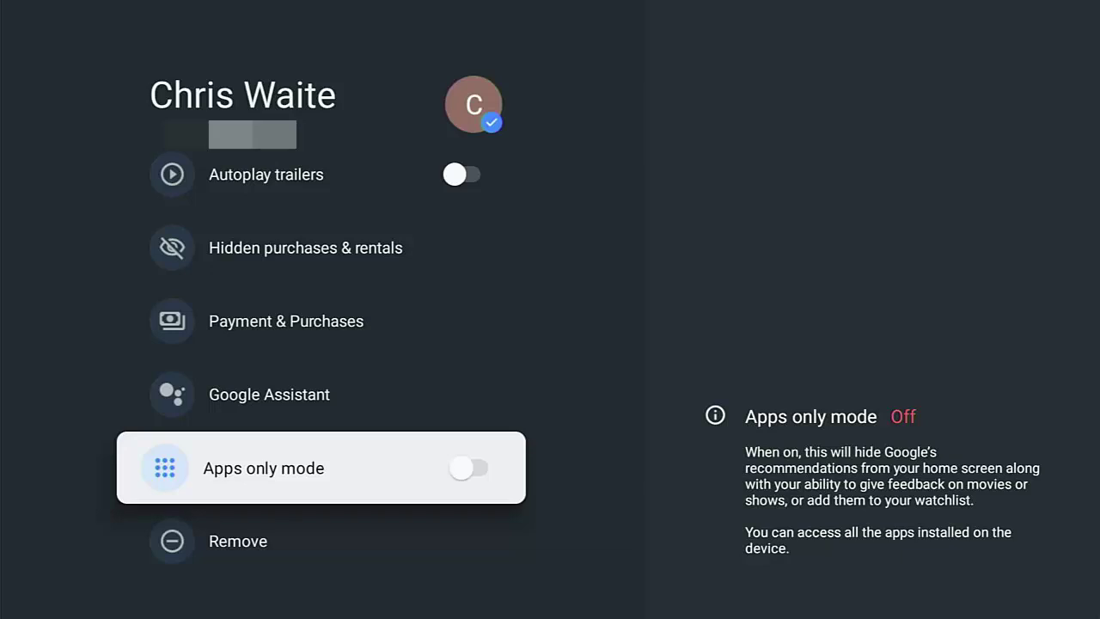
# - Turn on Apps only mode from the account settings page
pyautogui.press('Return')
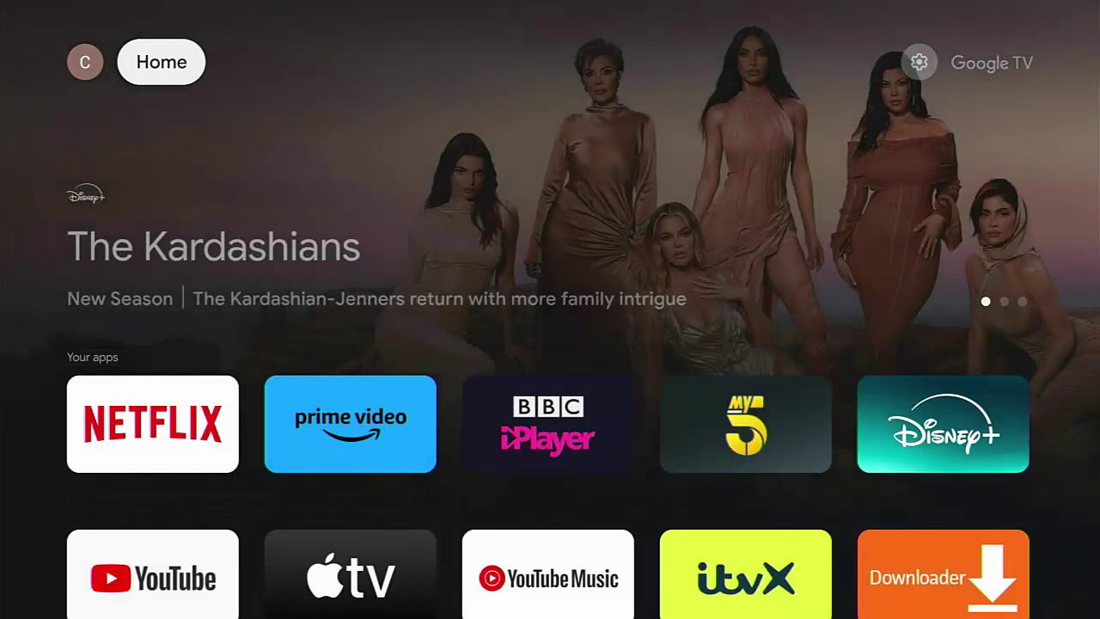
pyautogui.press('Down')
pyautogui.press('Down')
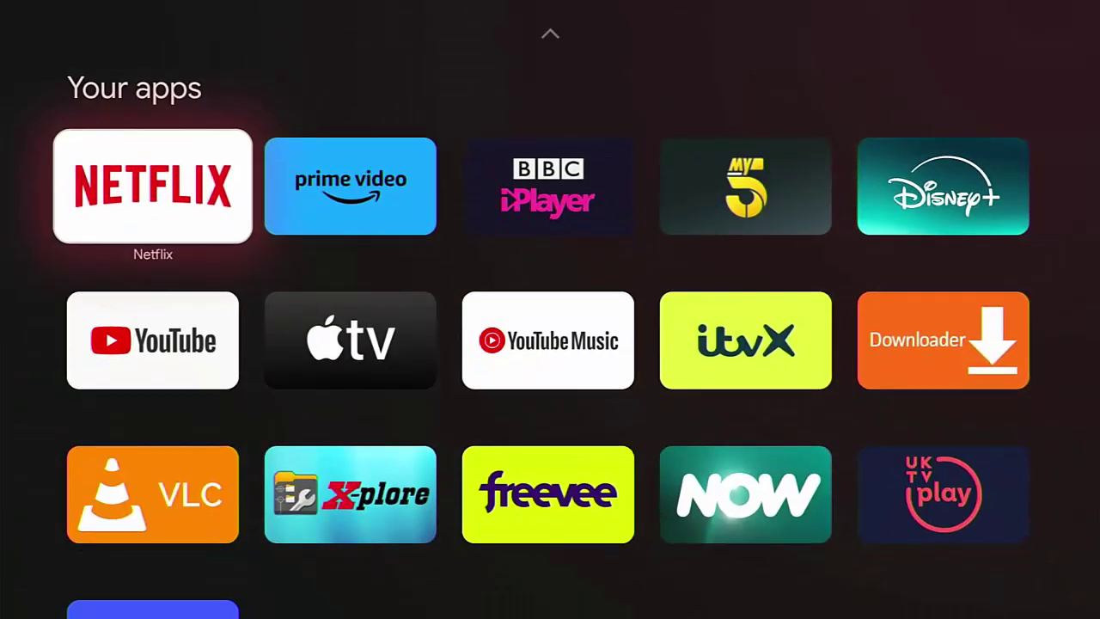
pyautogui.press('Down')
pyautogui.press('Down')
pyautogui.press('Down')
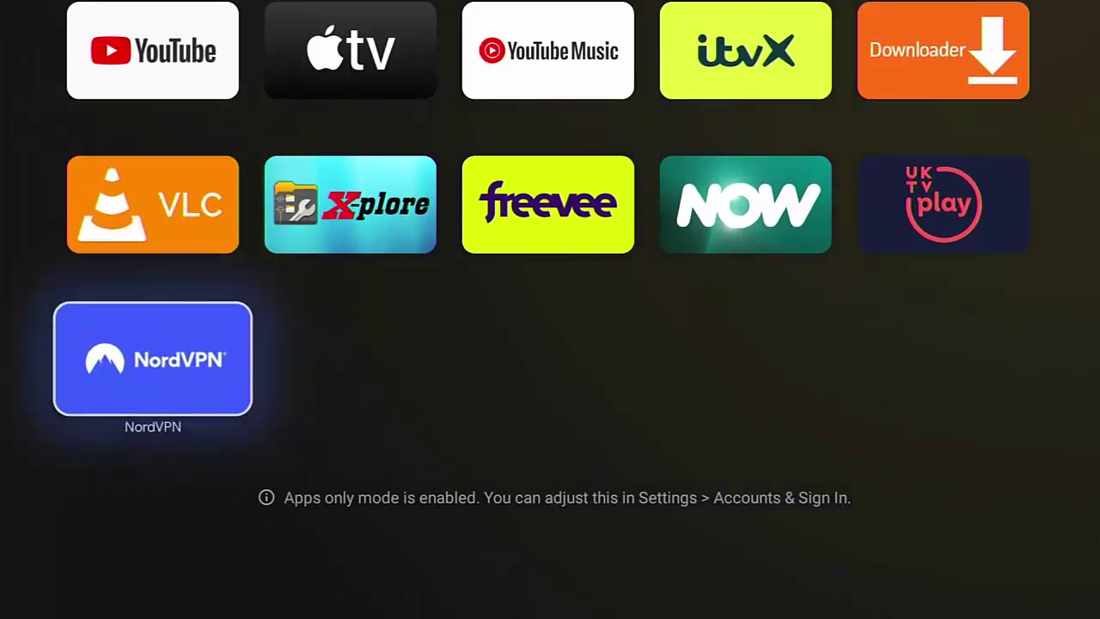
pyautogui.press('Up')
pyautogui.press('Down')
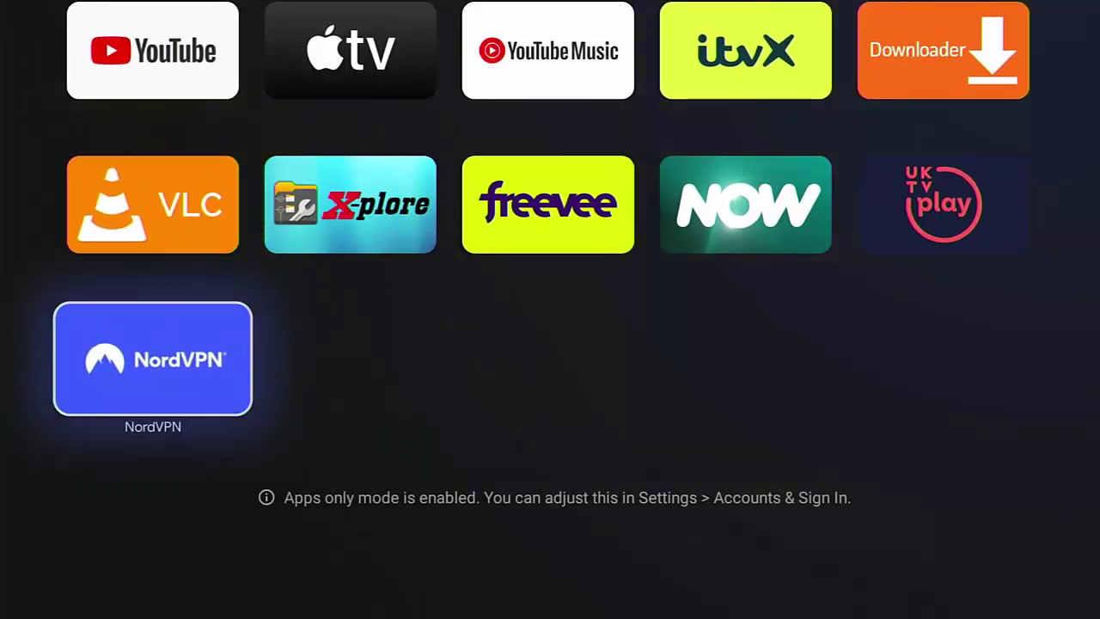
pyautogui.press('Up')
pyautogui.press('Up')
pyautogui.press('Up')
pyautogui.press('Up')
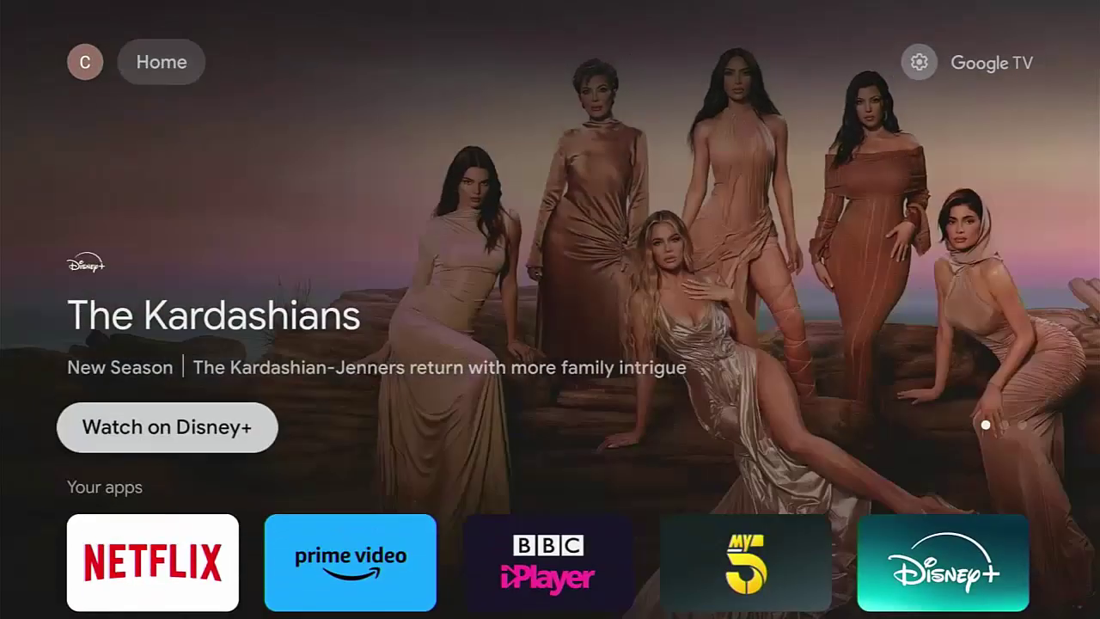
pyautogui.press('Up')
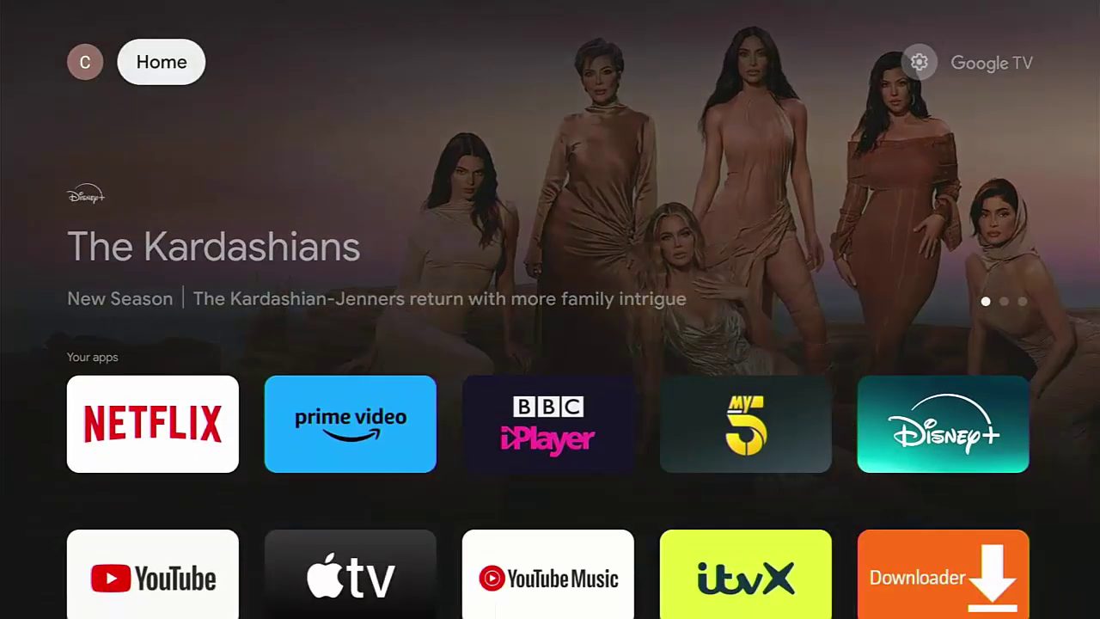
# - Open full Settings from quick settings, after briefly closing the profile menu, and highlight Accounts & sign-in
pyautogui.press('Right')
pyautogui.press('Return')
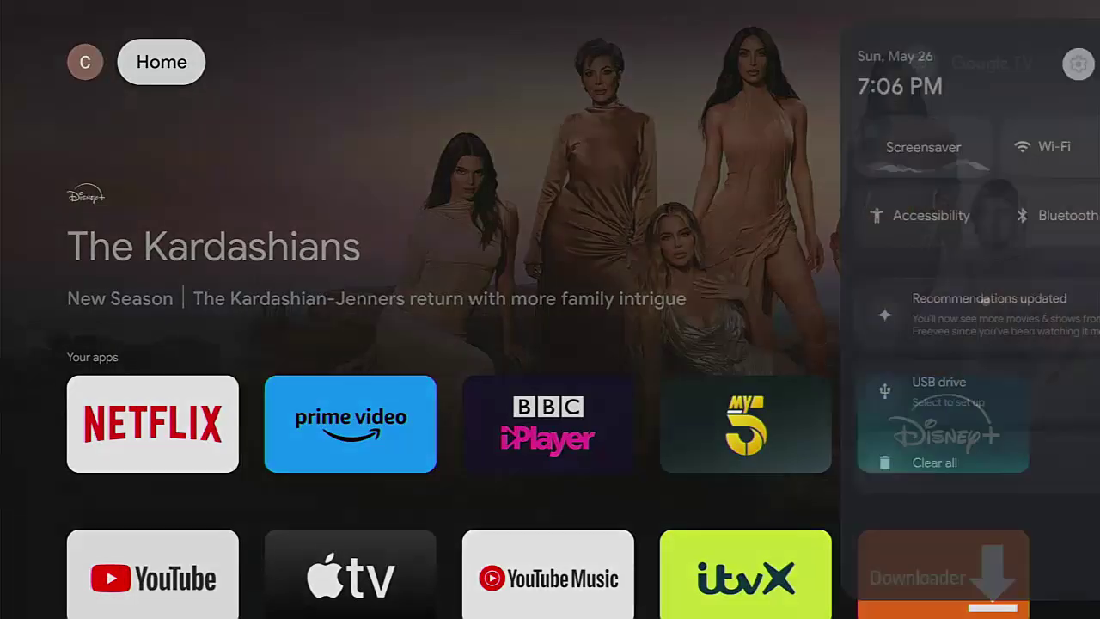
pyautogui.press('Escape')
pyautogui.press('Left')
pyautogui.press('Left')
pyautogui.press('Escape')
pyautogui.press('Right')
pyautogui.press('Right')
pyautogui.press('Return')
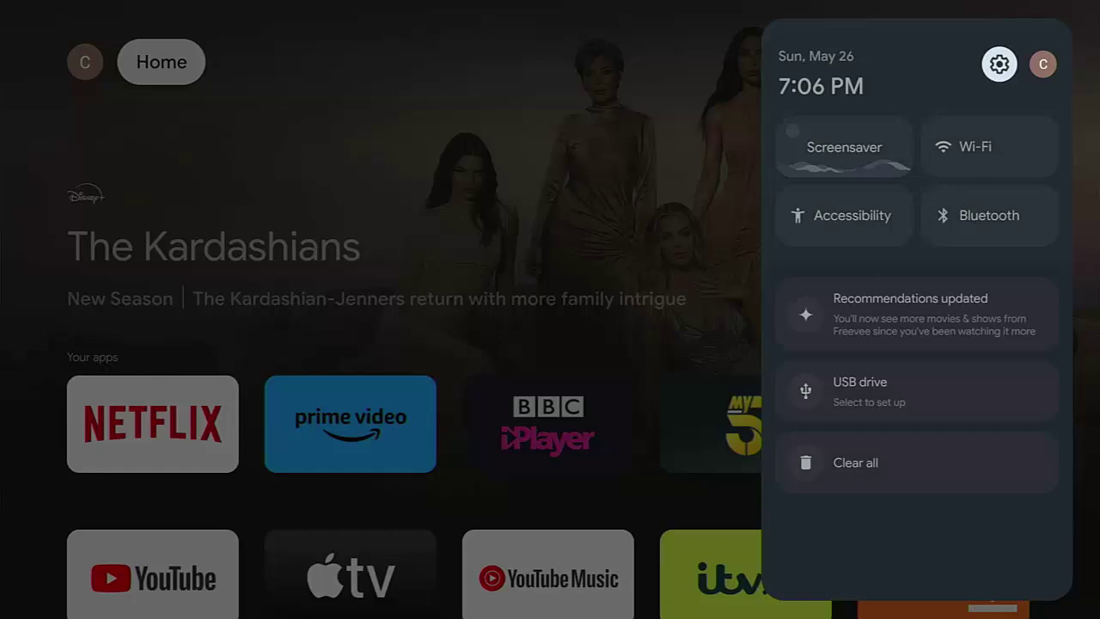
pyautogui.press('Return')
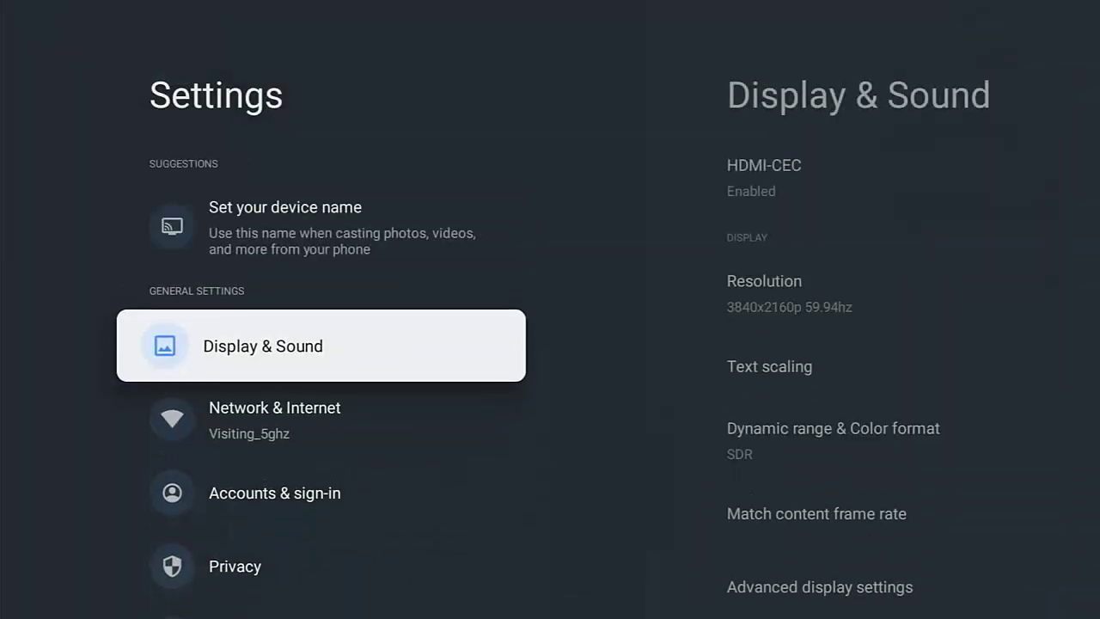
pyautogui.press('Down')
pyautogui.press('Down')
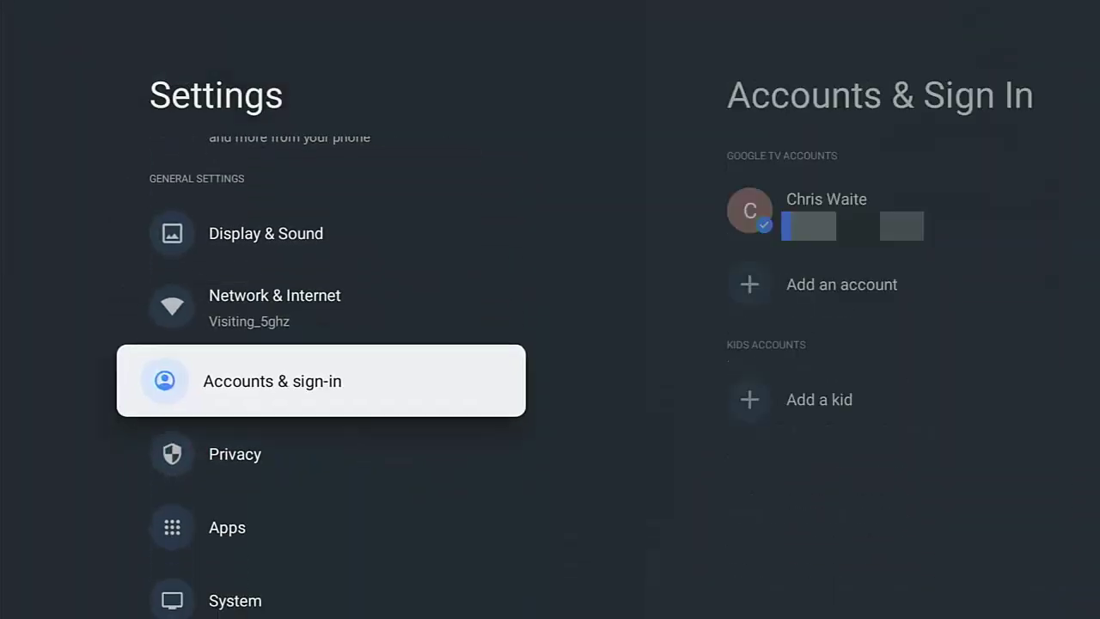
# - Open the account settings page and turn Autoplay trailers back on
pyautogui.press('Return')
pyautogui.press('Return')
pyautogui.press('Down')
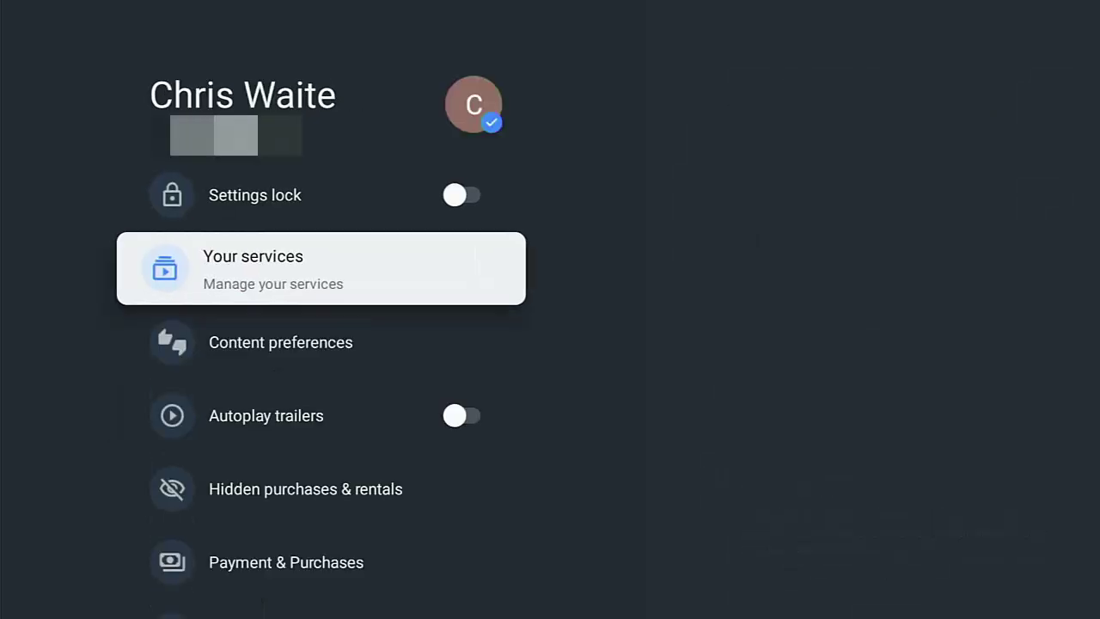
pyautogui.press('Down')
pyautogui.press('Down')
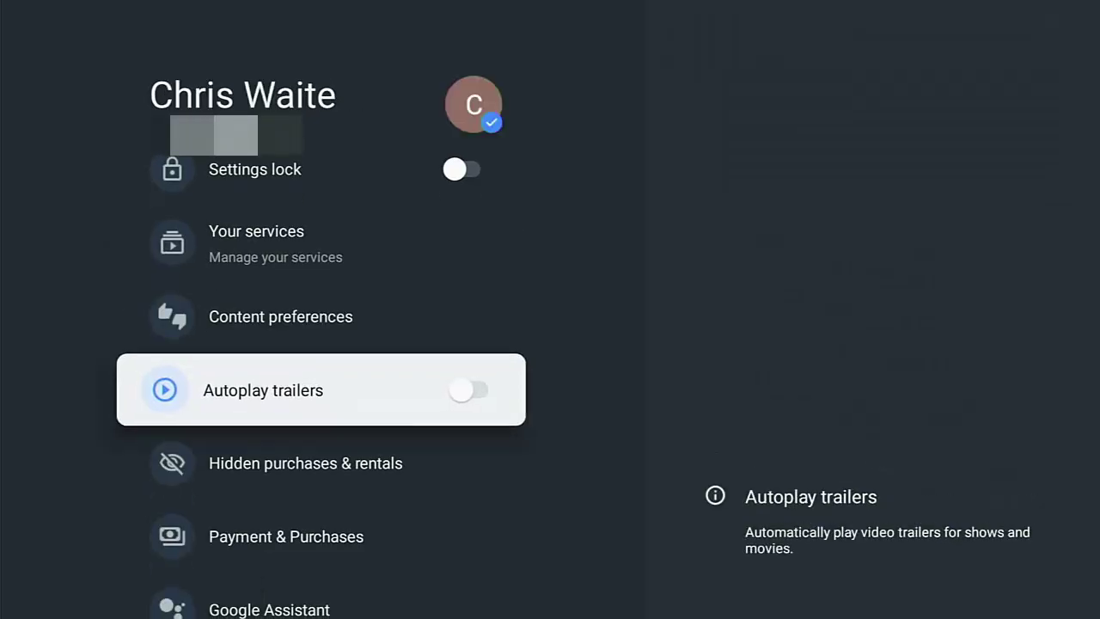
pyautogui.press('Return')
# - Turn Apps only mode off and back out to the home screen
pyautogui.press('Down')
pyautogui.press('Down')
pyautogui.press('Down')
pyautogui.press('Down')
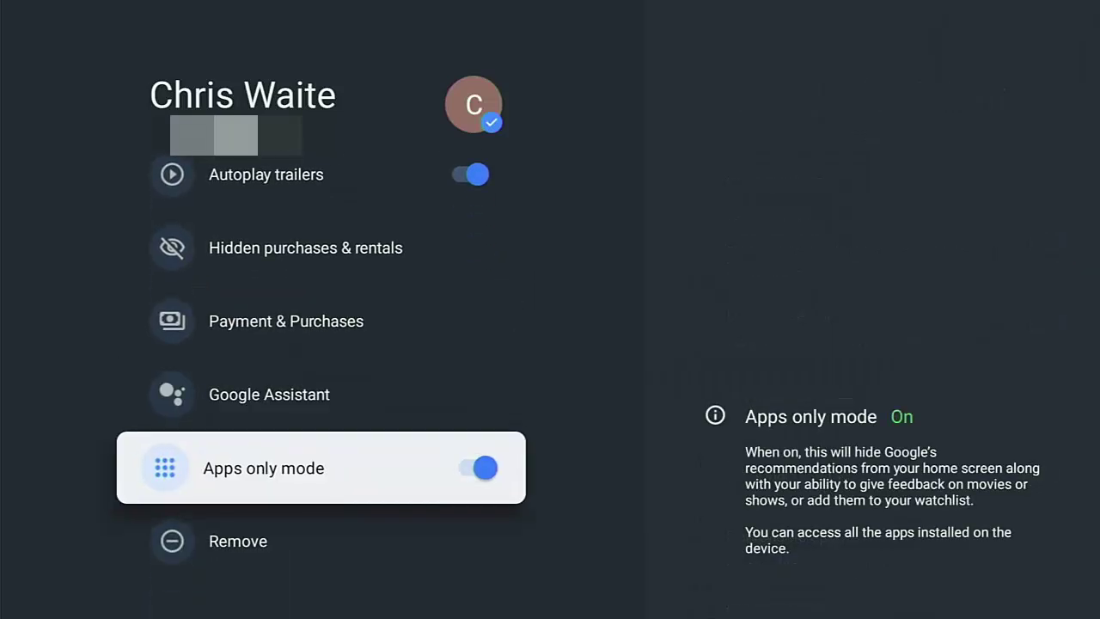
pyautogui.press('Return')
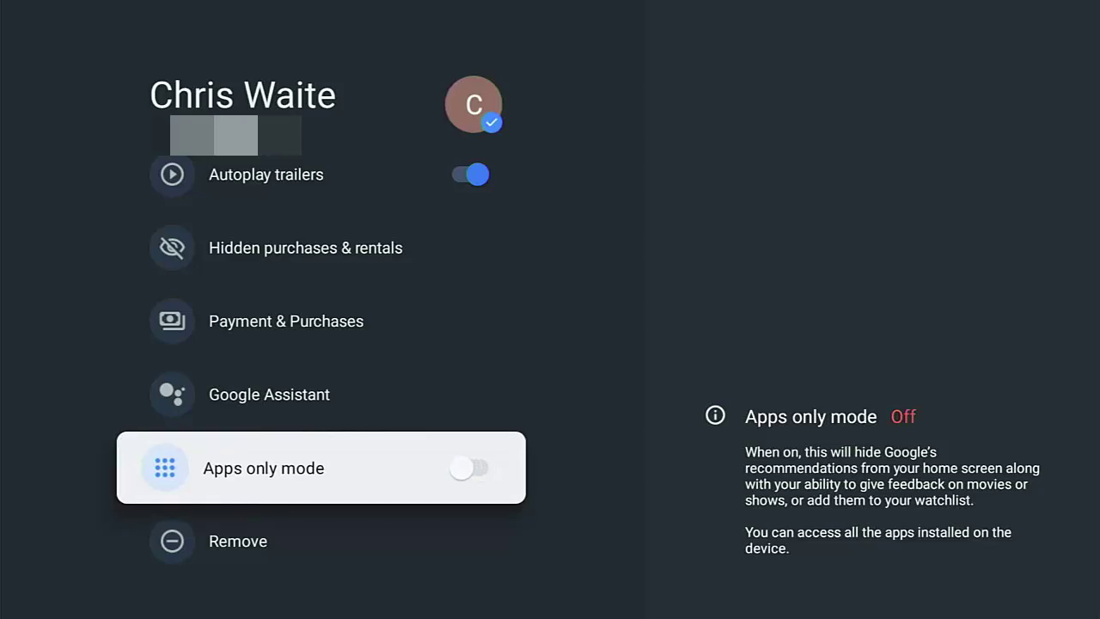
pyautogui.press('Escape')
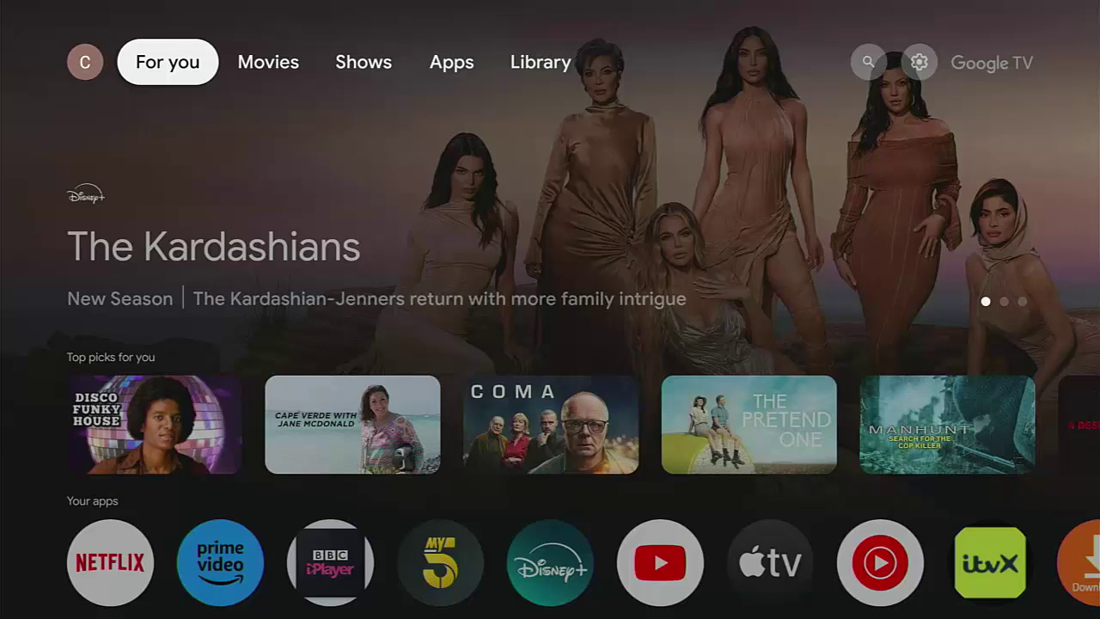
pyautogui.press('Down')
pyautogui.press('Down')
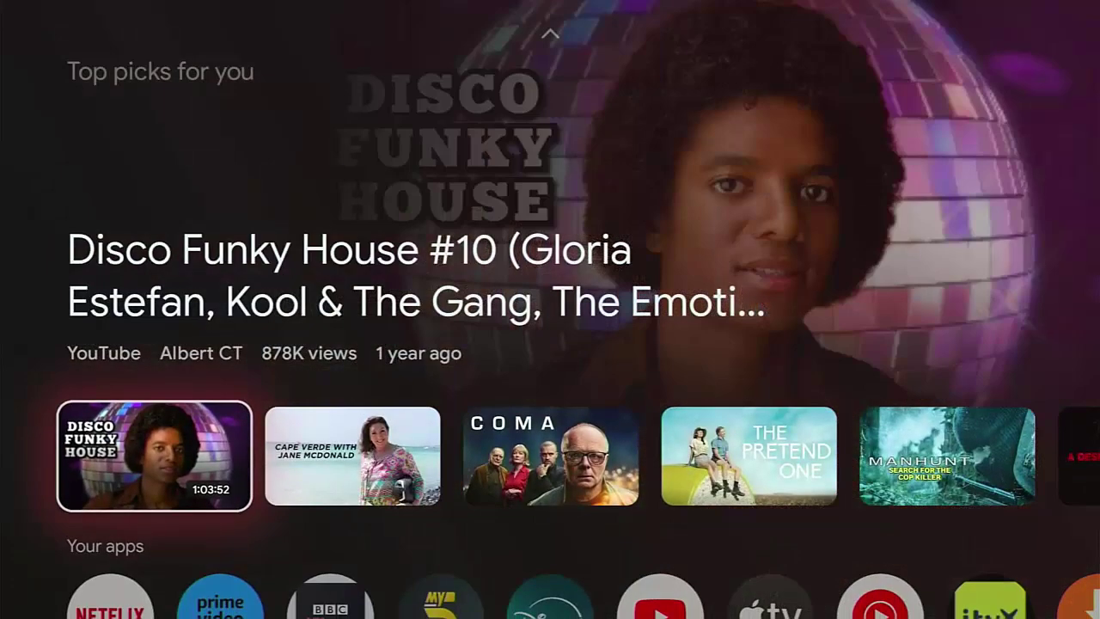
pyautogui.press('Down')
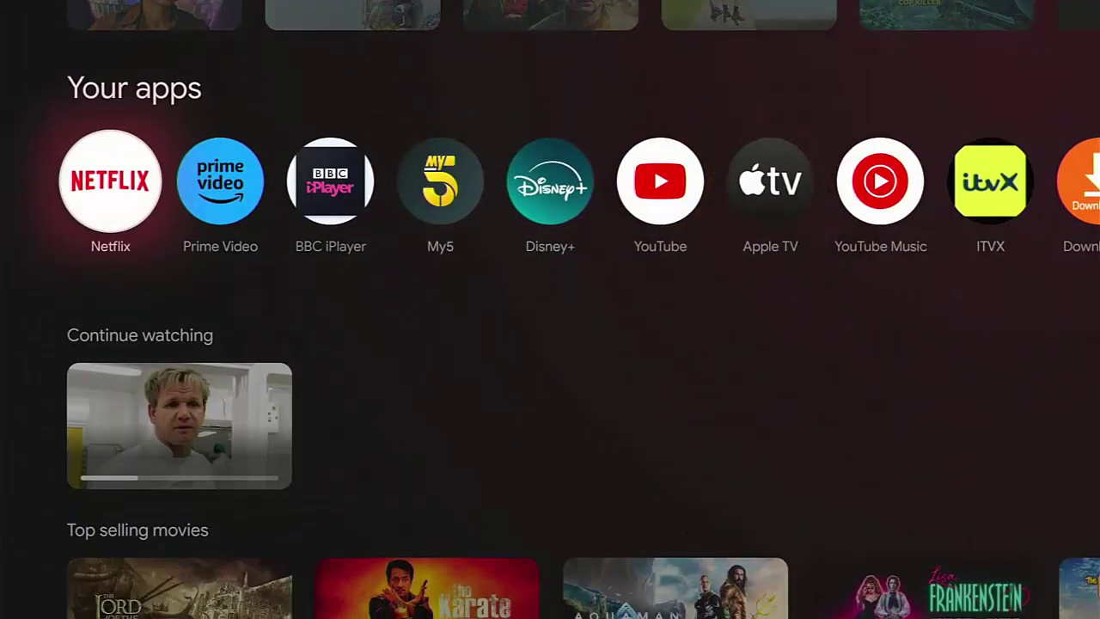
pyautogui.press('Right')
pyautogui.press('Right')
pyautogui.press('Right')
pyautogui.press('Right')
pyautogui.press('Right')
pyautogui.press('Right')
pyautogui.press('Down')
pyautogui.press('Down')
pyautogui.press('Down')
pyautogui.press('Down')
pyautogui.press('Down')
pyautogui.press('Down')
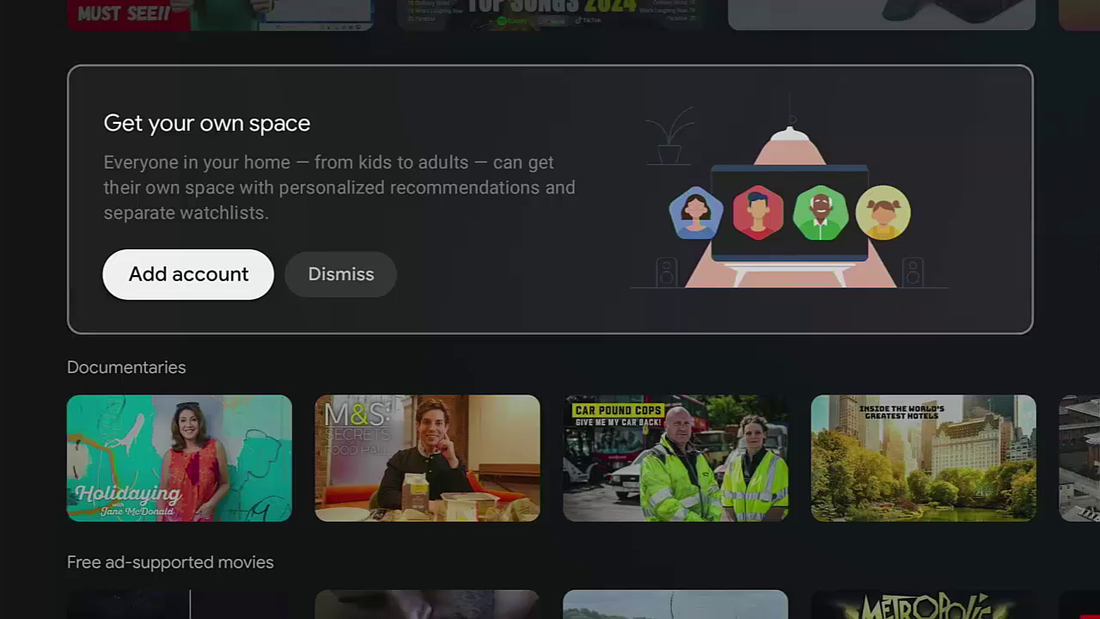
# - Return to the top of the apps-only Home and move down into the Your apps grid
pyautogui.press('Escape')
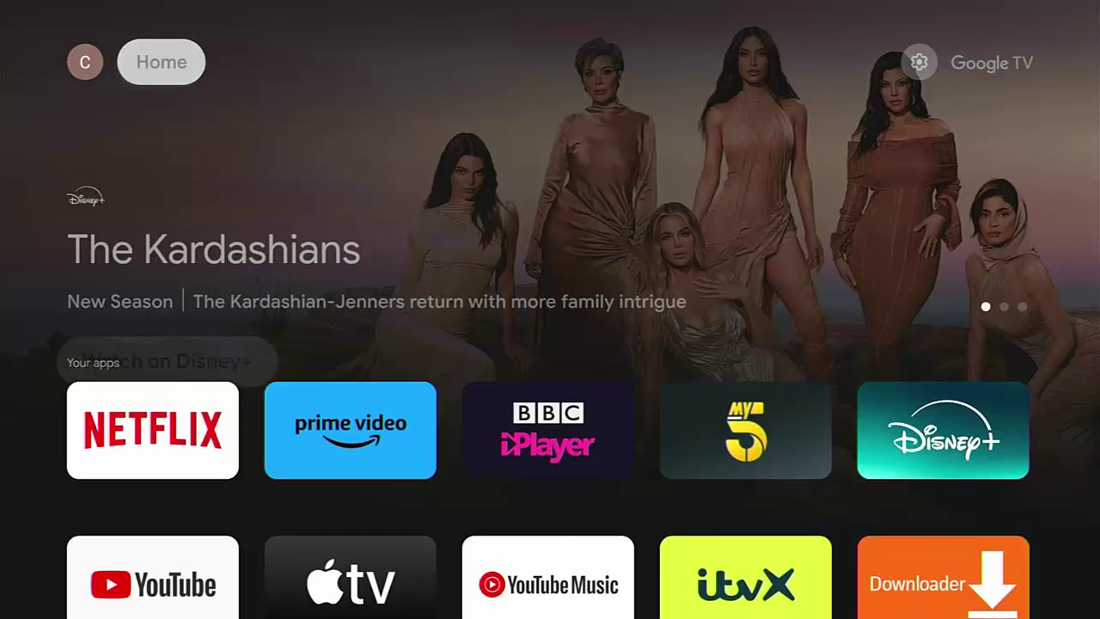
pyautogui.press('Down')
pyautogui.press('Down')
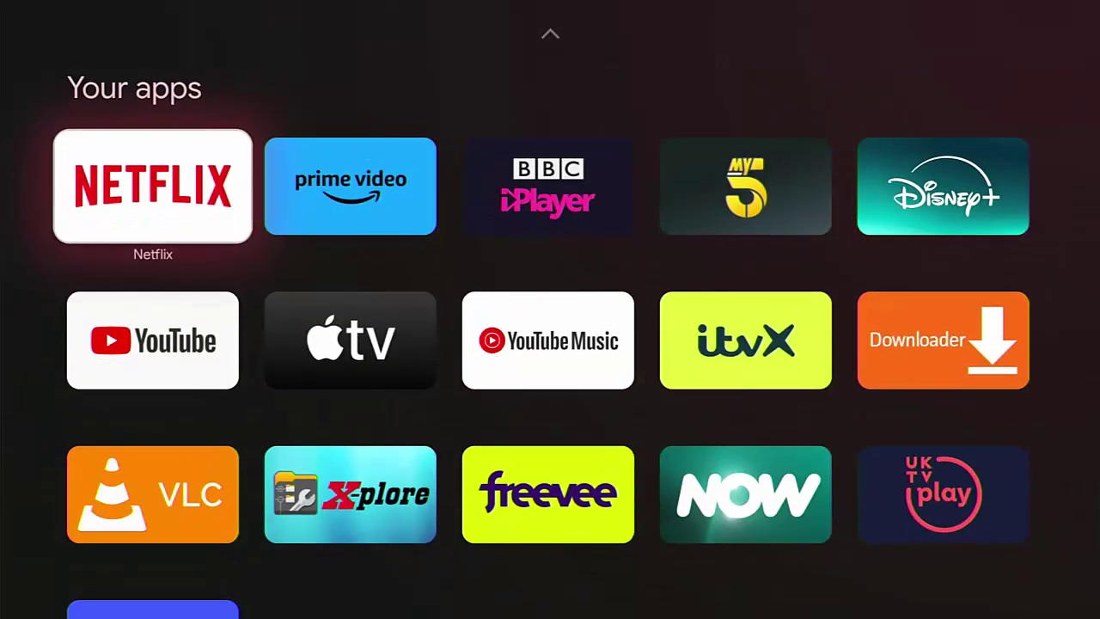